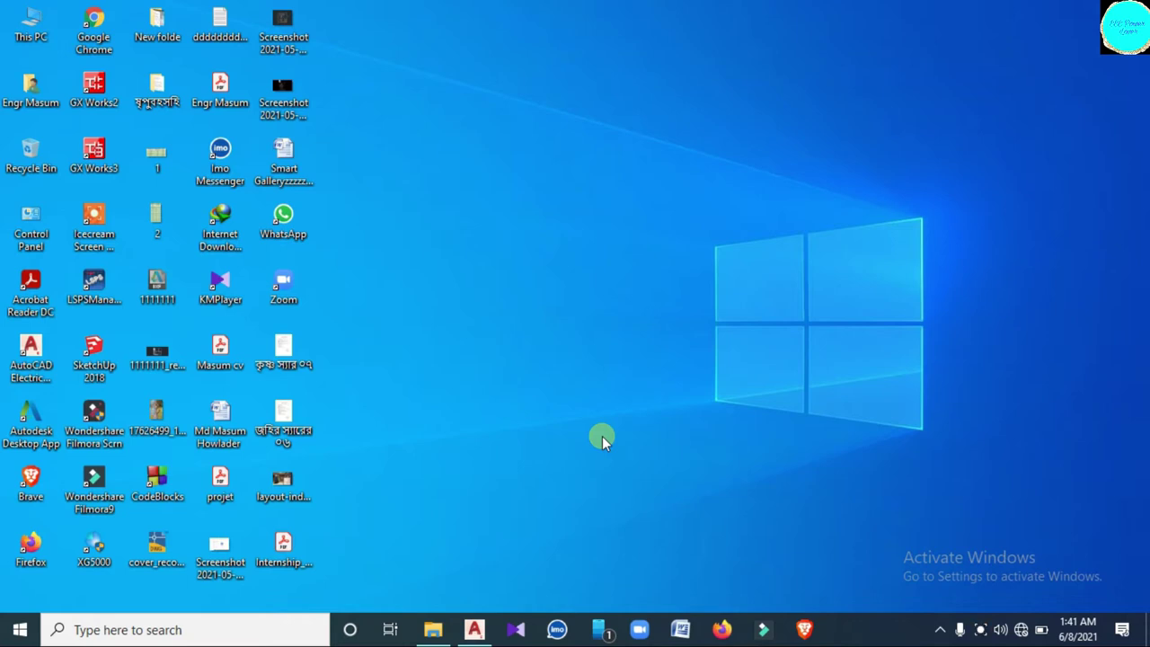
# Step: Restore the AutoCAD Electrical window showing the 300KVAR PFI.dwg schematic
pyautogui.click(474, 630)
pyautogui.scroll(-1, 446, 346)
pyautogui.scroll(-1, 438, 339)
pyautogui.moveTo(438, 340); pyautogui.dragTo(515, 378, button='middle')
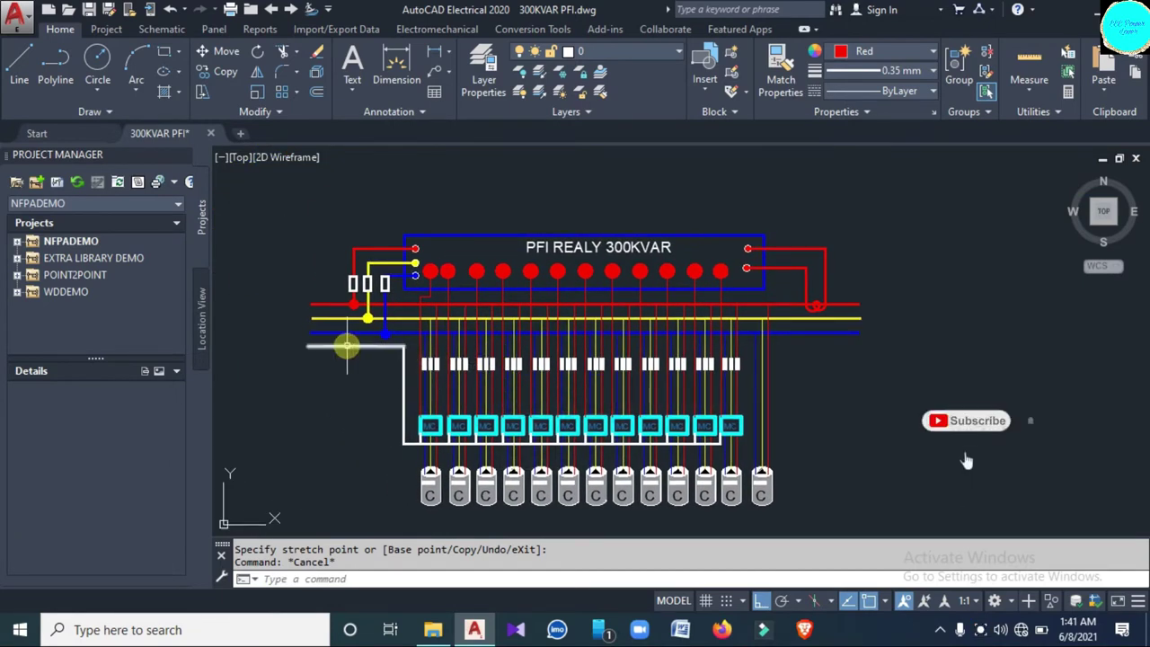
pyautogui.moveTo(496, 354); pyautogui.dragTo(518, 330, button='middle')
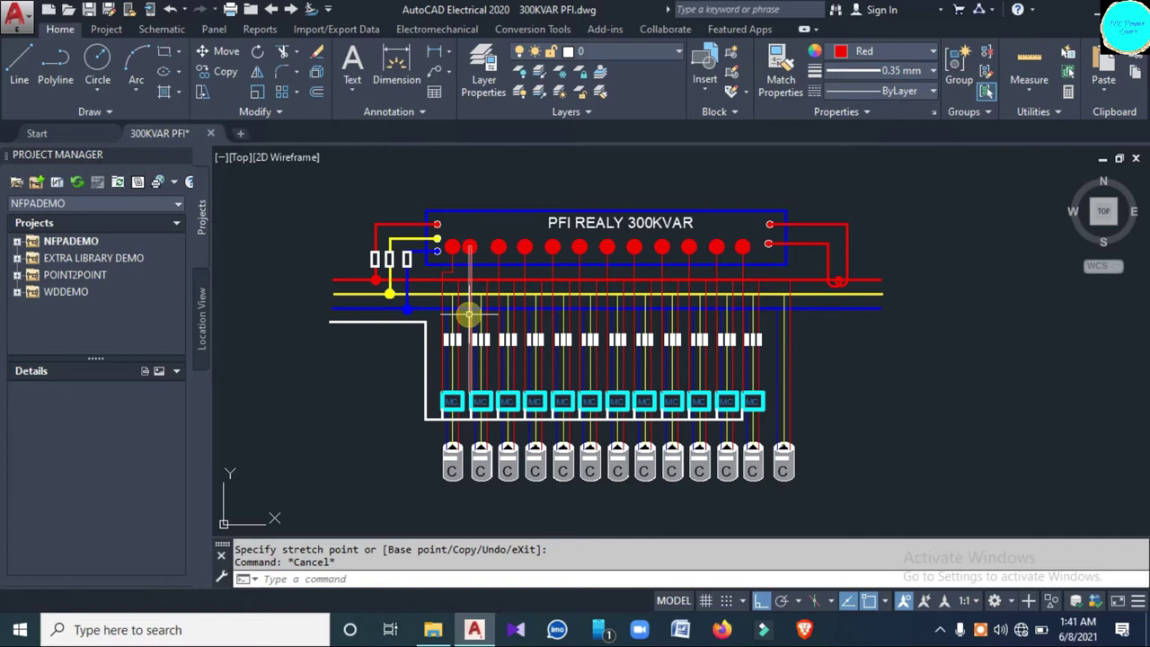
pyautogui.scroll(5, 426, 358)
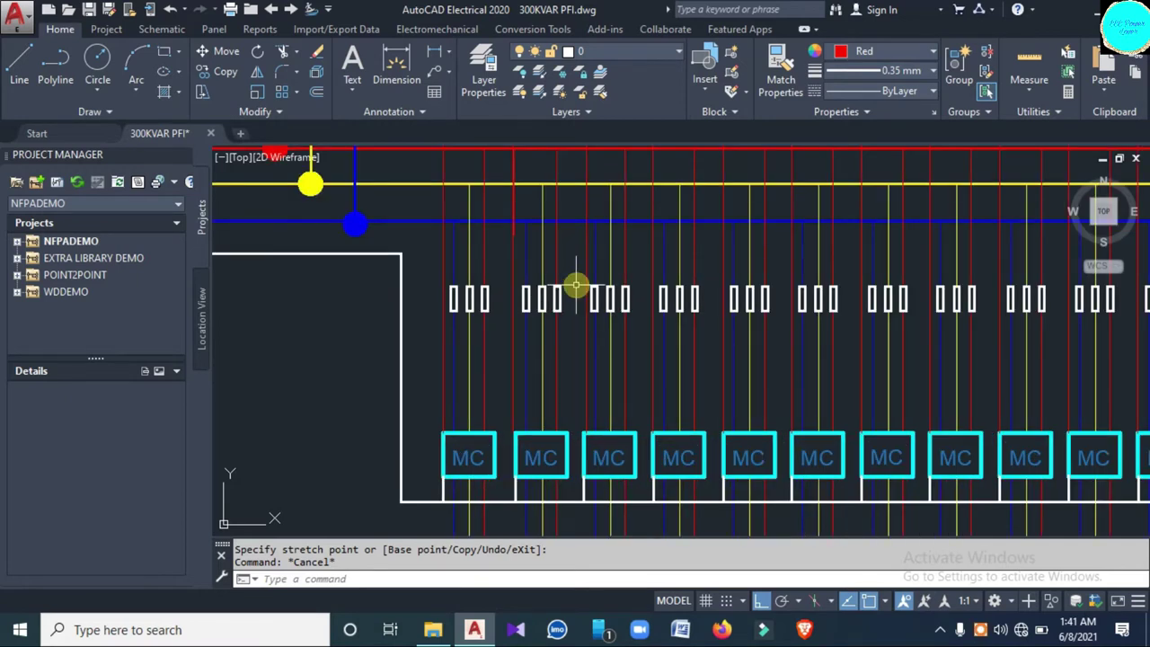
pyautogui.moveTo(575, 287); pyautogui.dragTo(551, 392, button='middle')
pyautogui.scroll(-2, 622, 297)
pyautogui.scroll(-2, 623, 297)
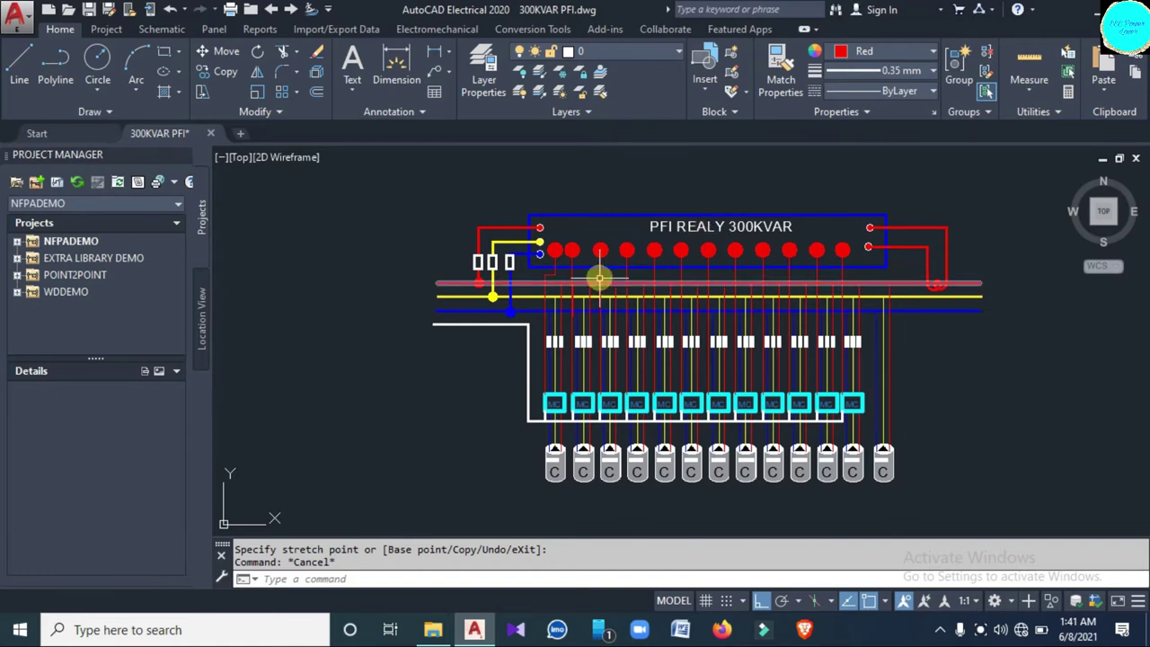
pyautogui.scroll(2, 692, 343)
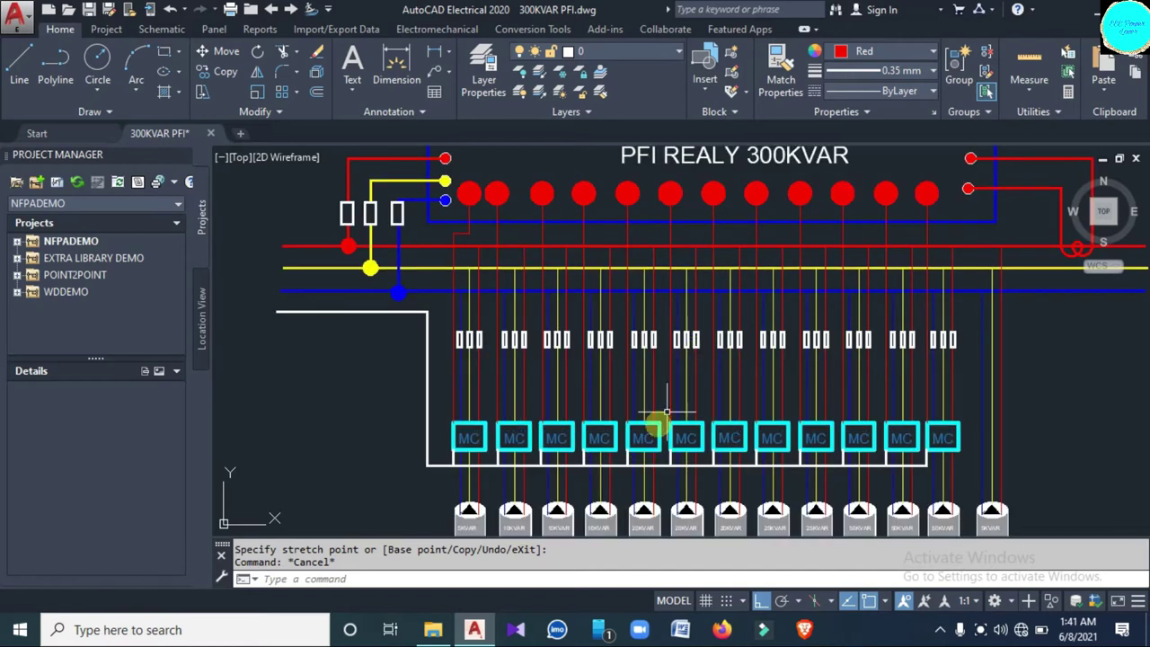
pyautogui.moveTo(662, 423); pyautogui.dragTo(648, 290, button='middle')
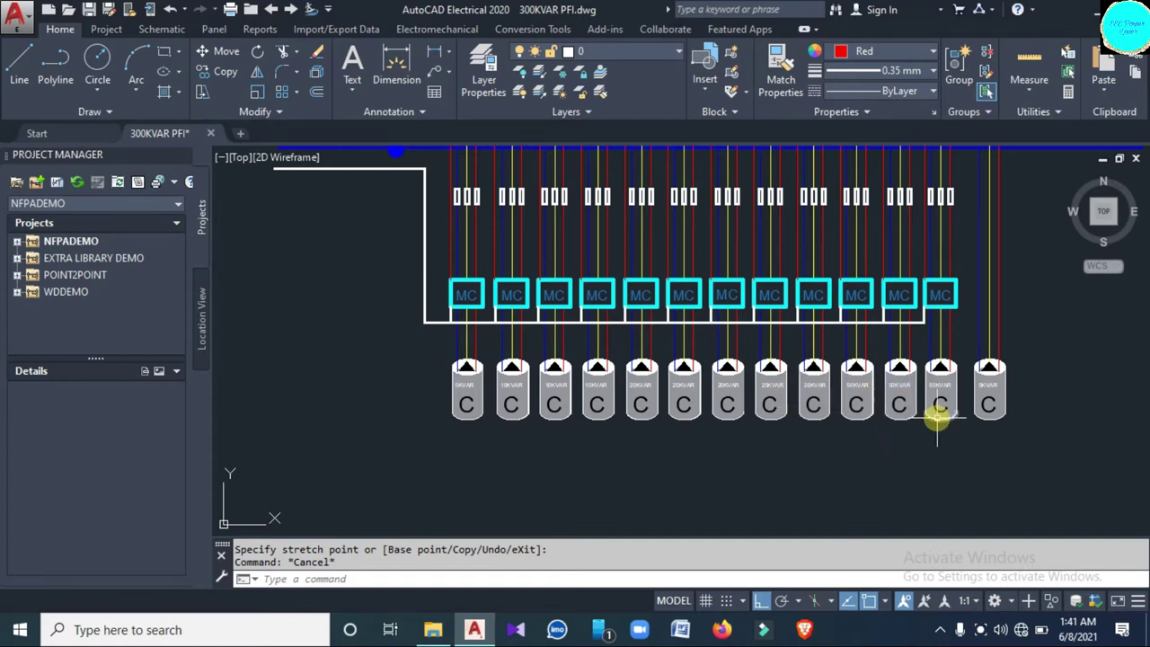
pyautogui.moveTo(1021, 336); pyautogui.dragTo(1000, 505, button='middle')
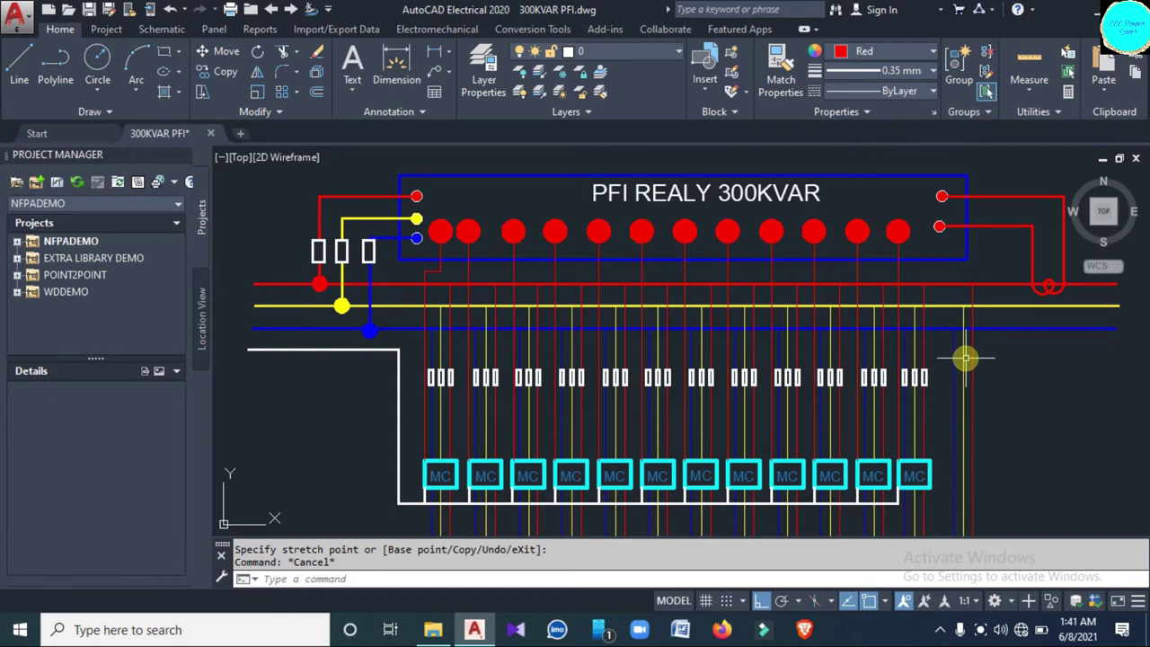
pyautogui.moveTo(962, 374); pyautogui.dragTo(940, 282, button='middle')
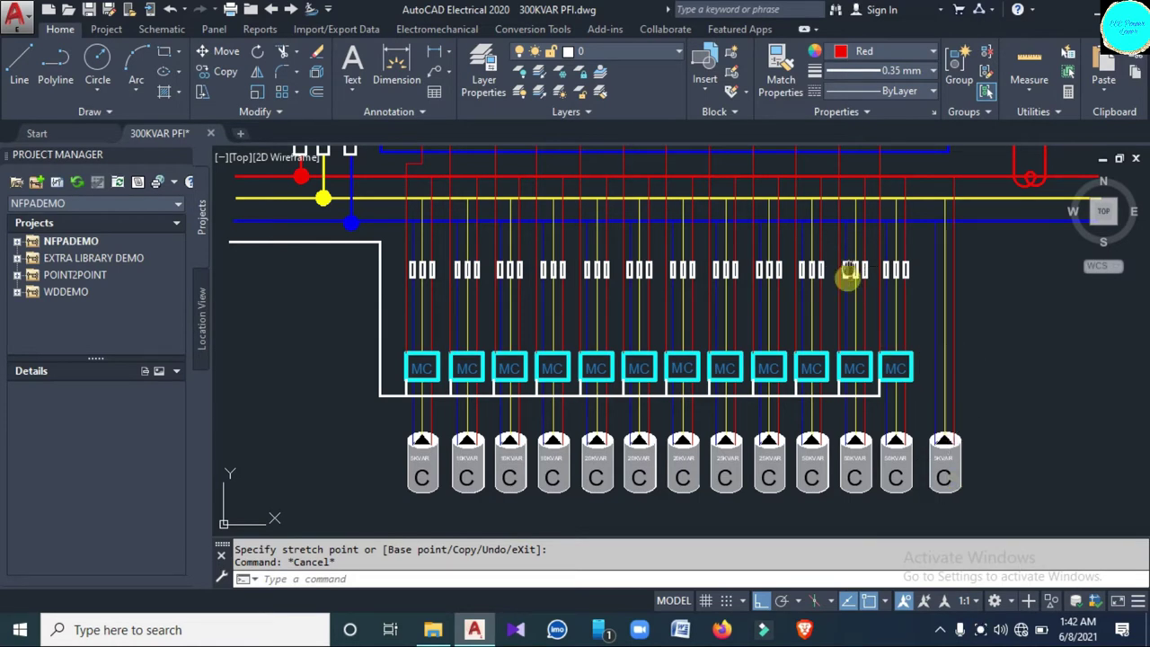
pyautogui.moveTo(847, 274); pyautogui.dragTo(851, 419, button='middle')
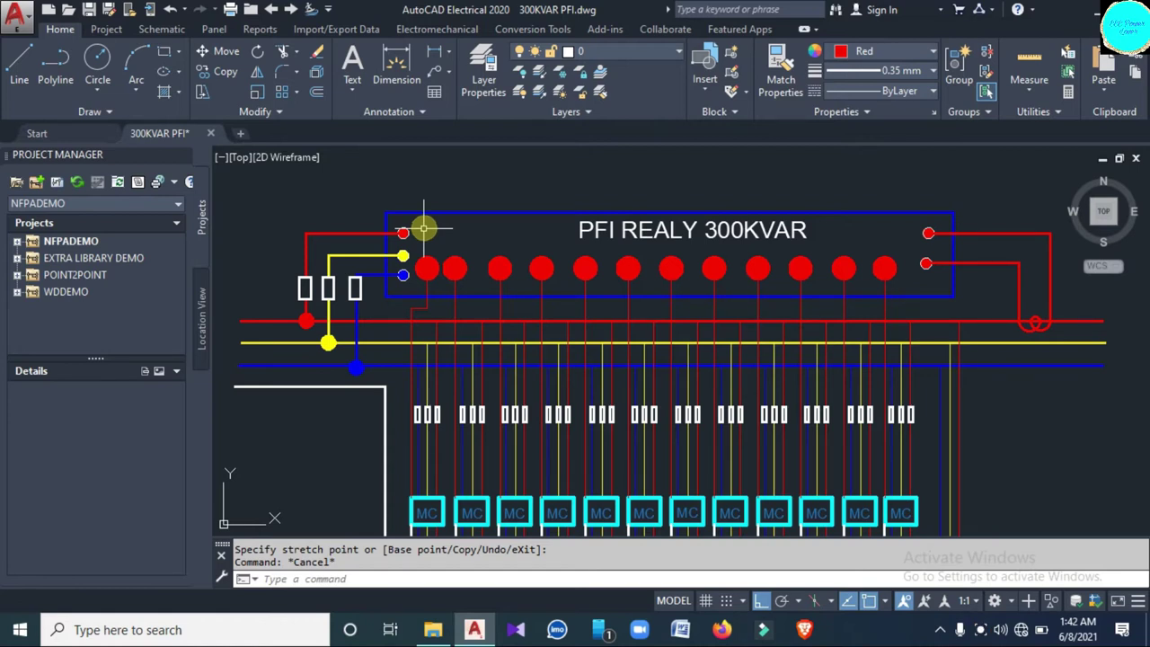
pyautogui.moveTo(870, 228); pyautogui.dragTo(760, 250, button='middle')
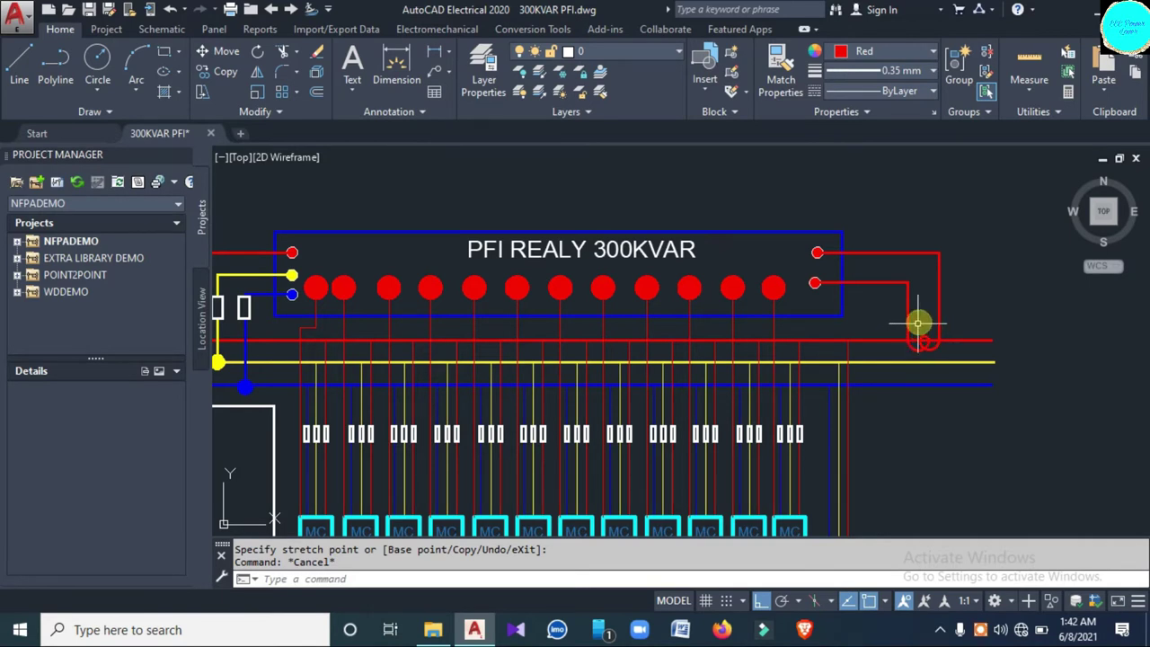
pyautogui.moveTo(770, 303); pyautogui.dragTo(1029, 309, button='middle')
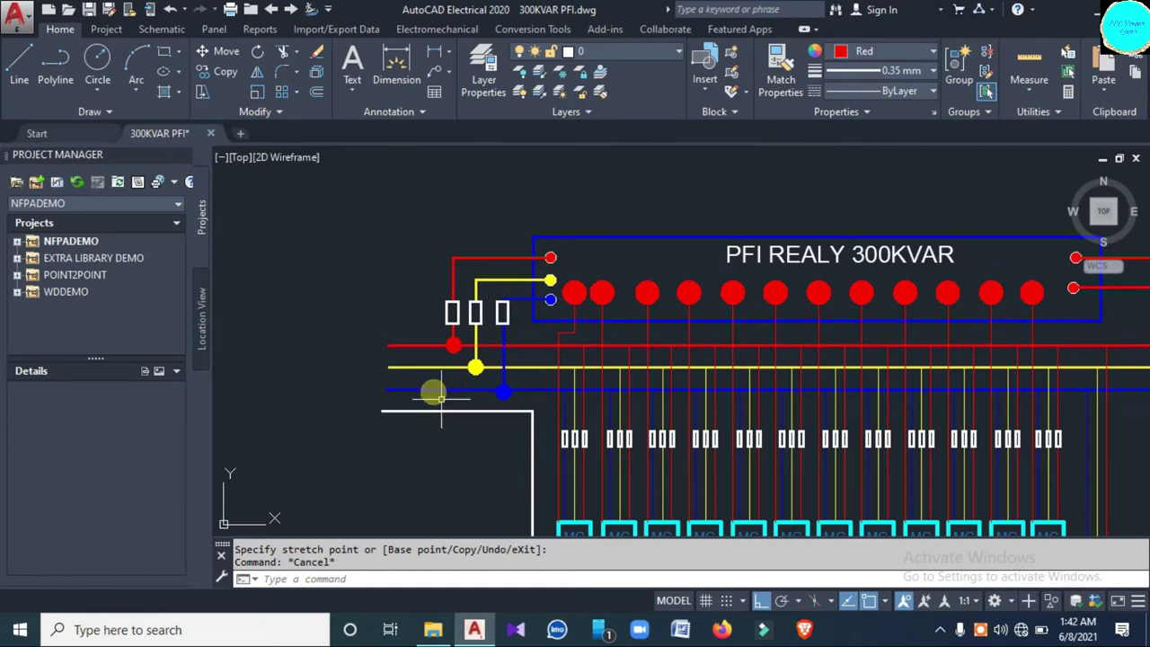
pyautogui.moveTo(315, 231); pyautogui.dragTo(278, 272, button='middle')
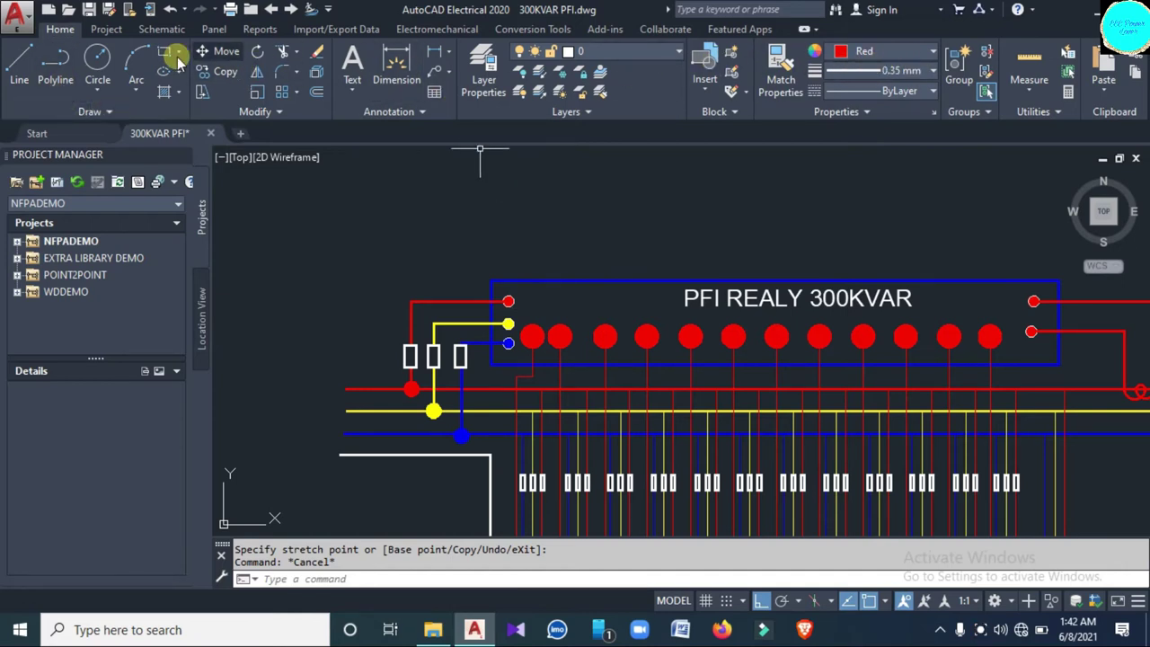
# Step: Draw a wire from the red busbar up and across toward the PFI relay panel
pyautogui.click(19, 59)
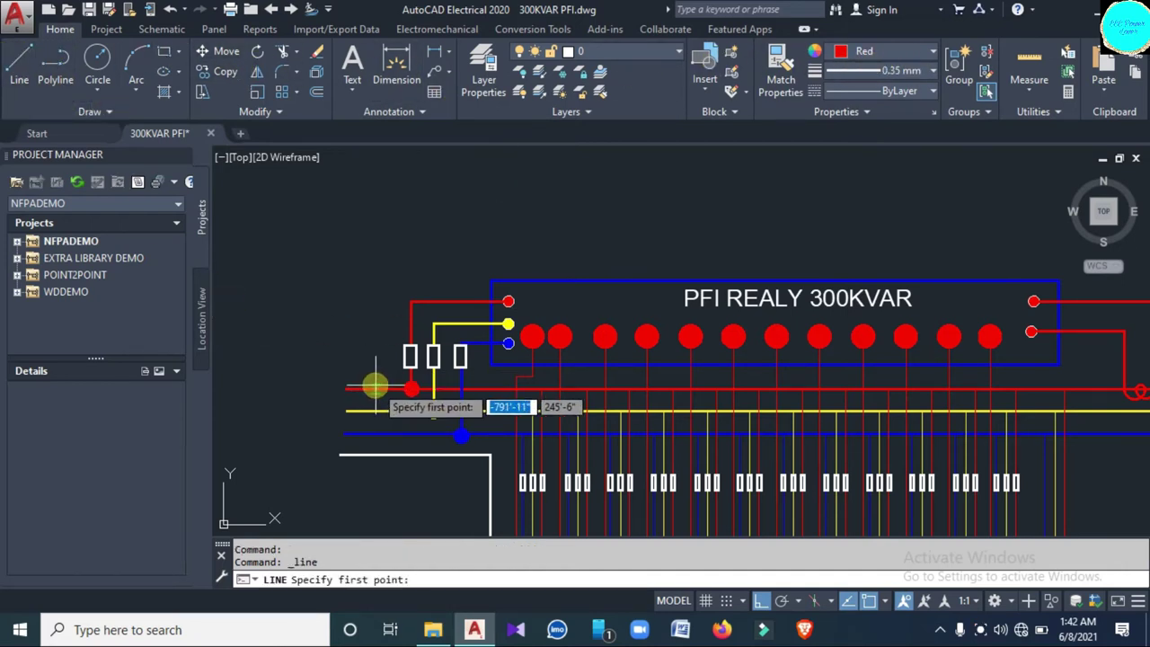
pyautogui.click(379, 390)
pyautogui.click(382, 249)
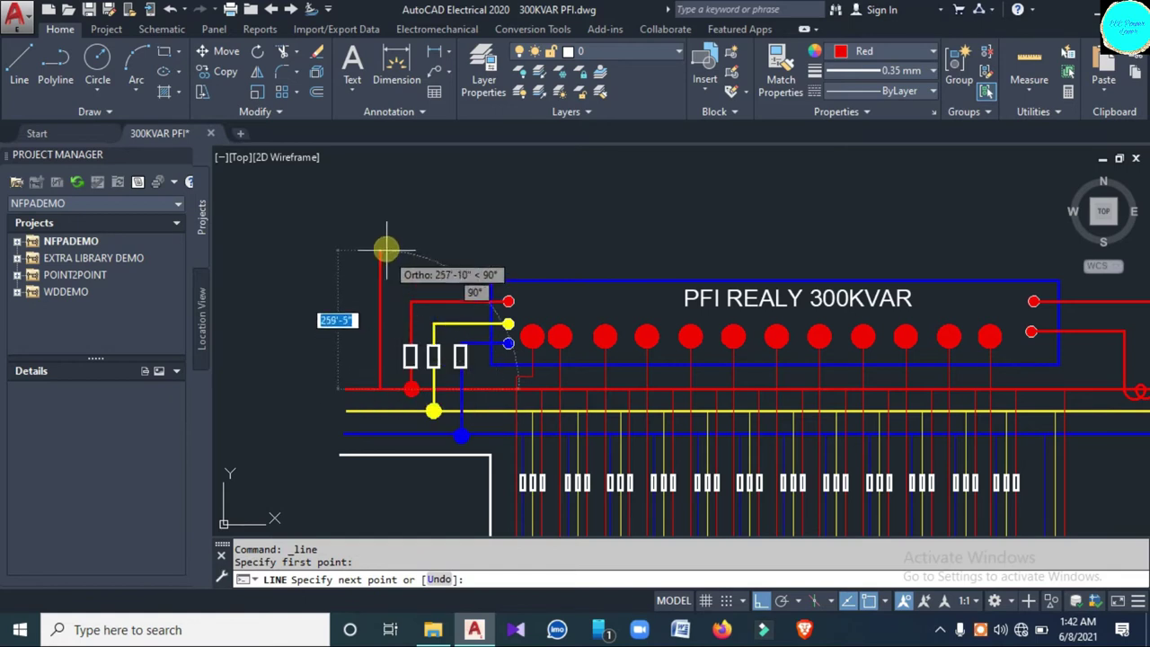
pyautogui.click(529, 256)
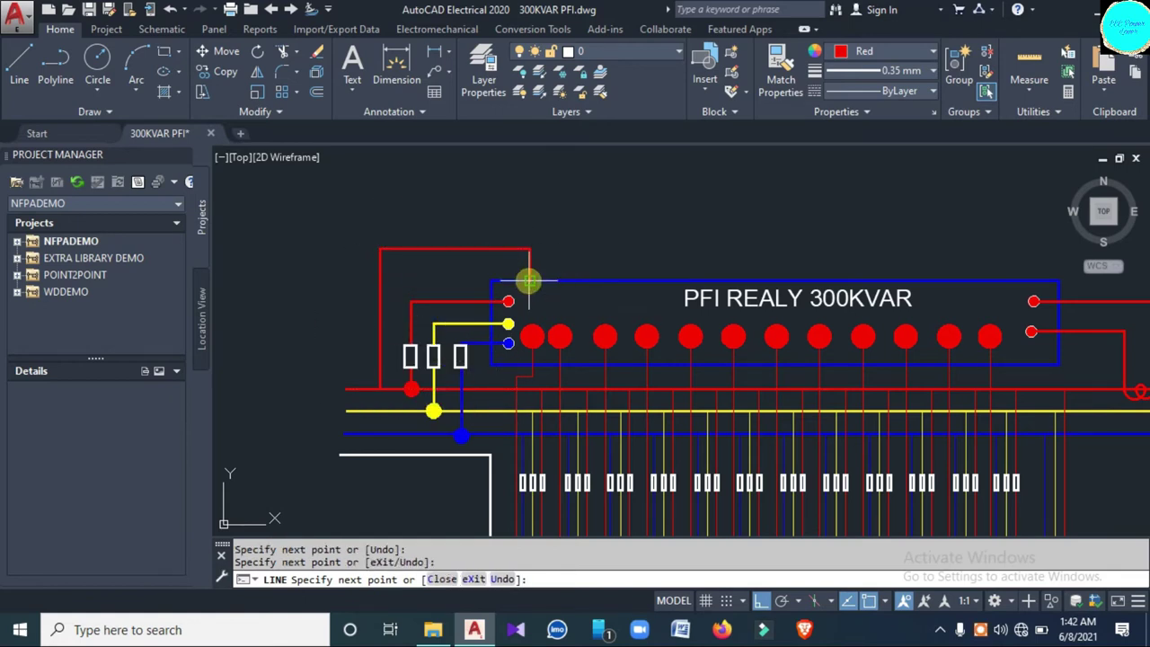
pyautogui.rightClick(530, 283)
pyautogui.click(561, 293)
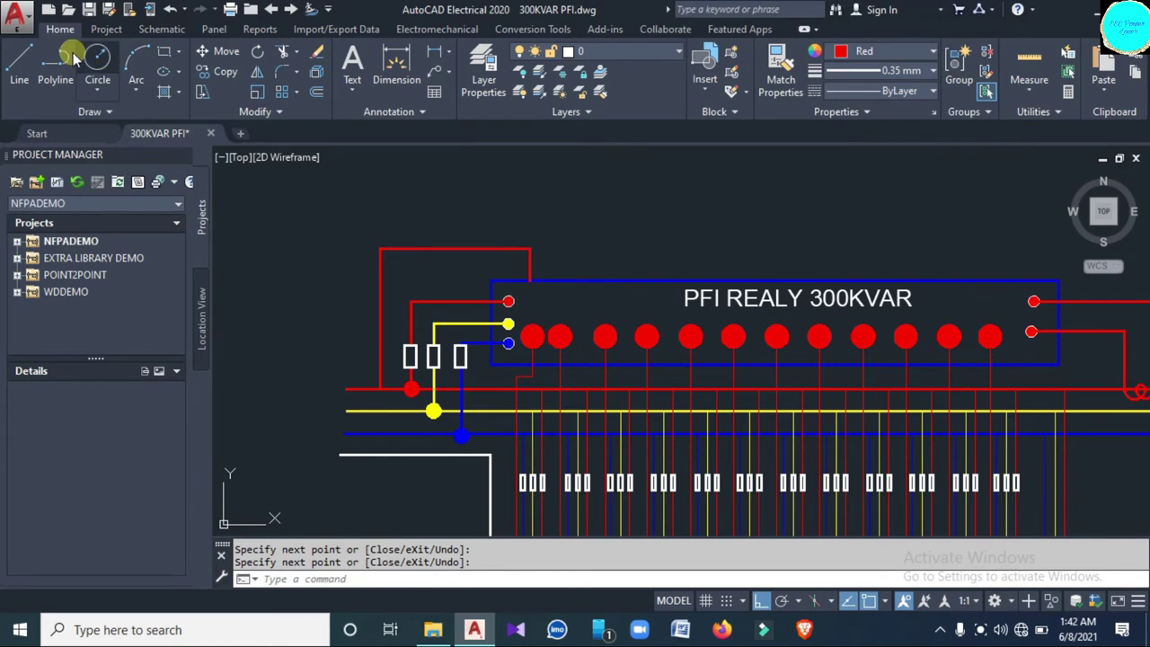
# Step: Draw a second wire looping from the white wire's end around the fuses and over onto the relay panel's top
pyautogui.click(20, 61)
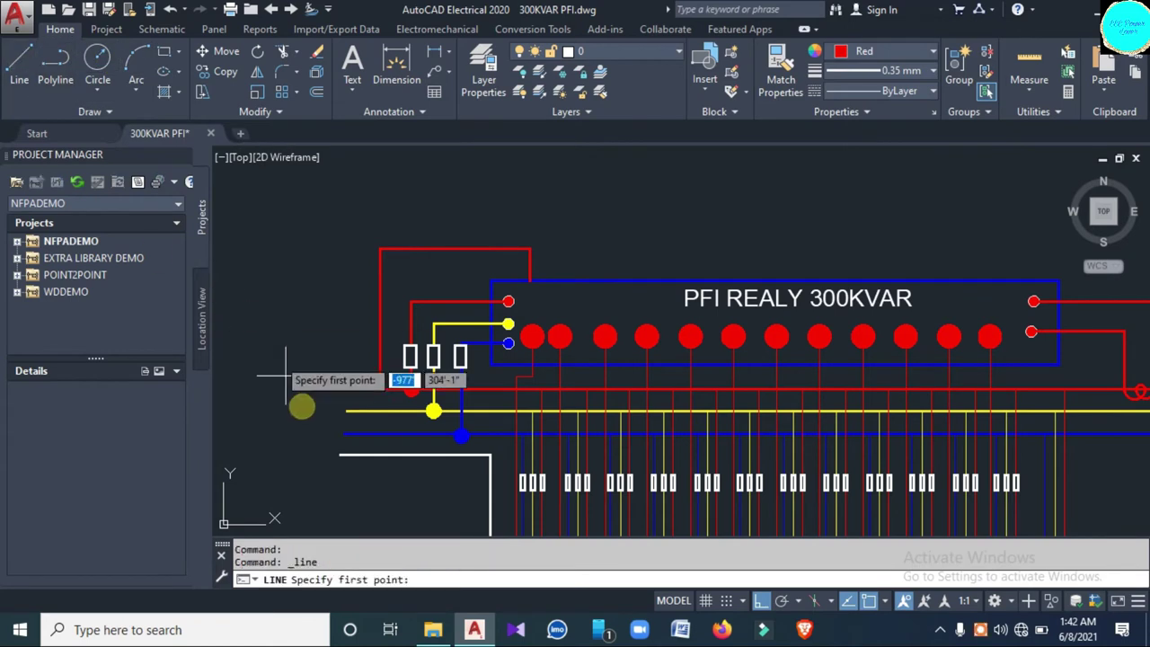
pyautogui.click(385, 457)
pyautogui.click(389, 492)
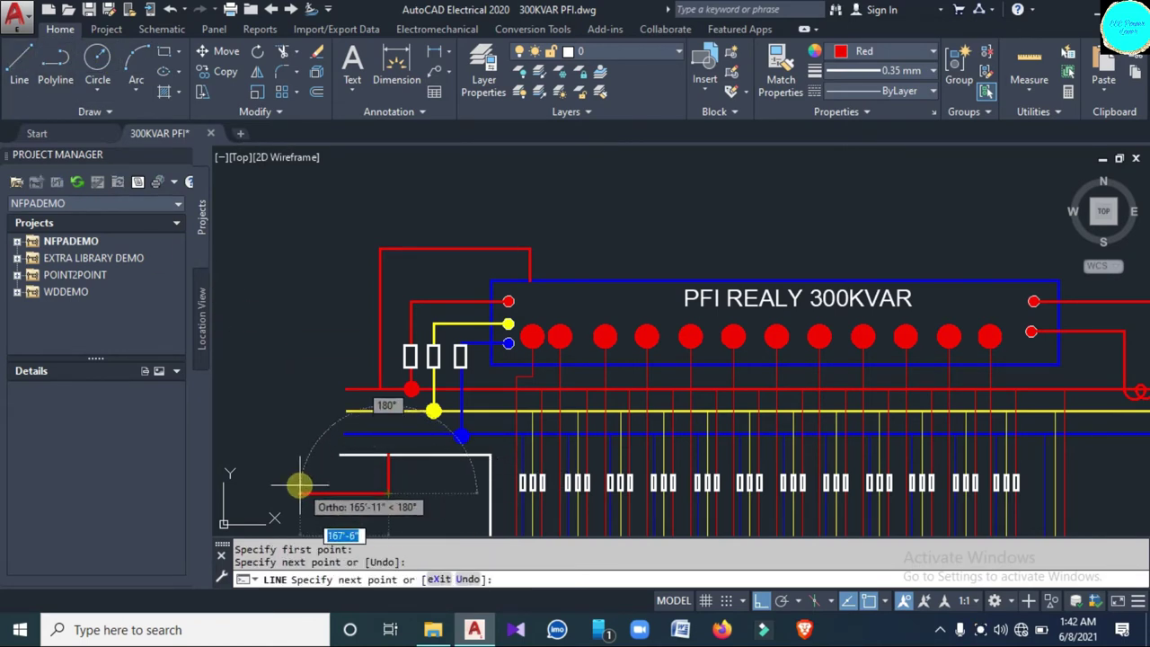
pyautogui.click(300, 492)
pyautogui.click(300, 216)
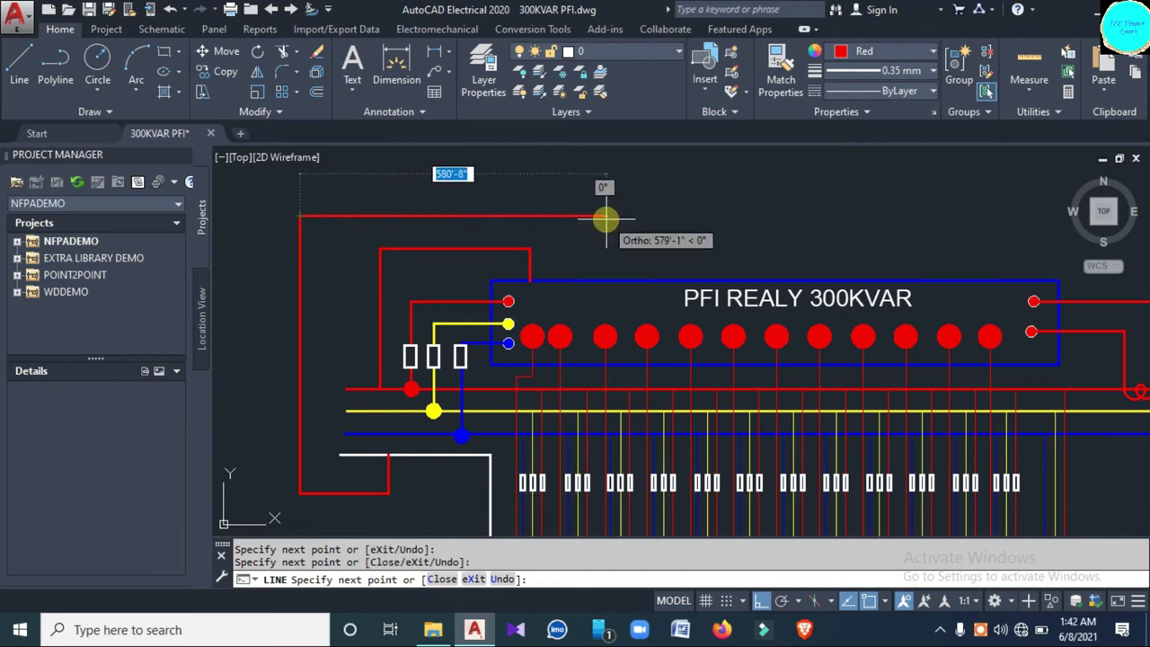
pyautogui.click(581, 216)
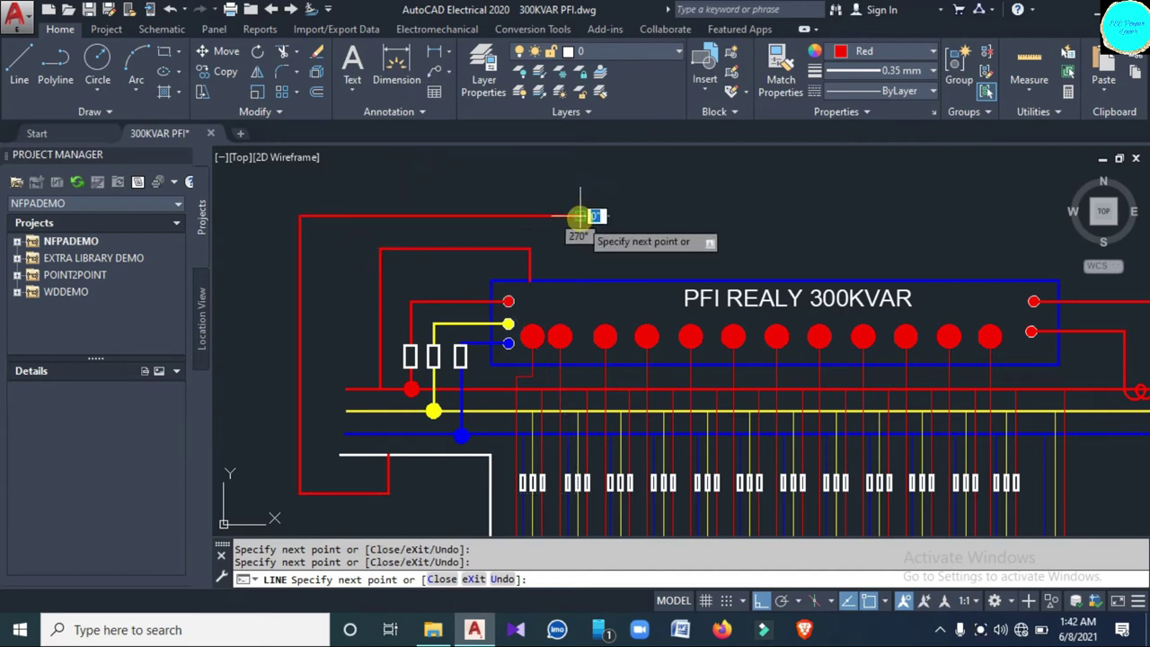
pyautogui.click(582, 281)
pyautogui.rightClick(581, 282)
pyautogui.click(611, 273)
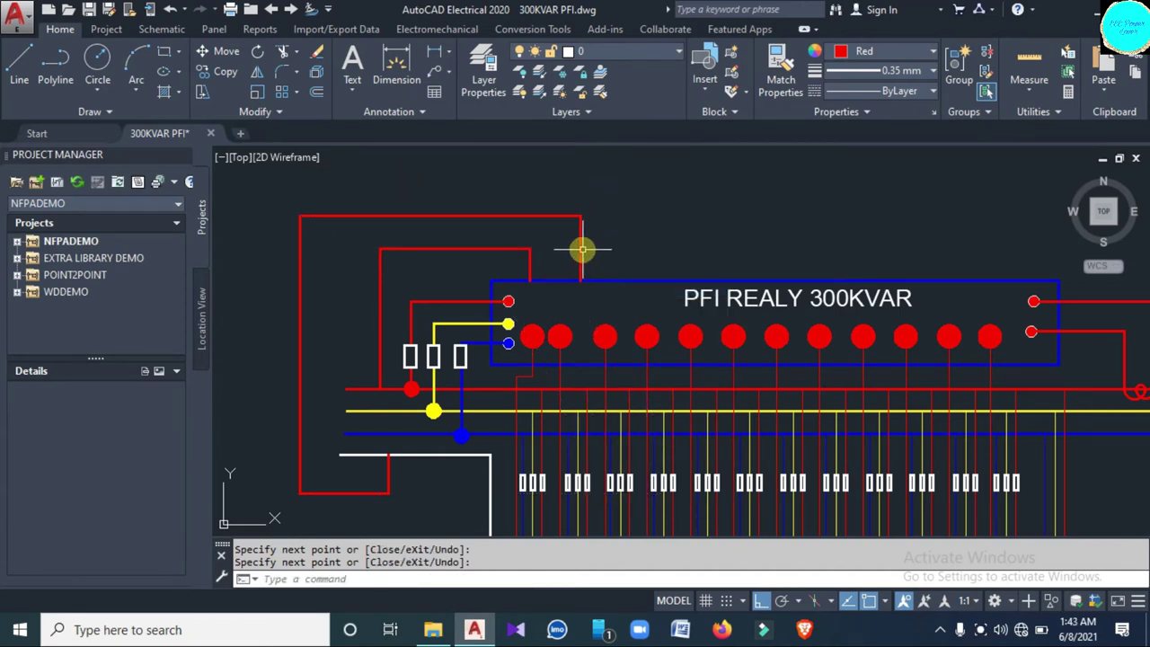
# Step: Select all segments of the outer looping wire run
pyautogui.click(579, 245)
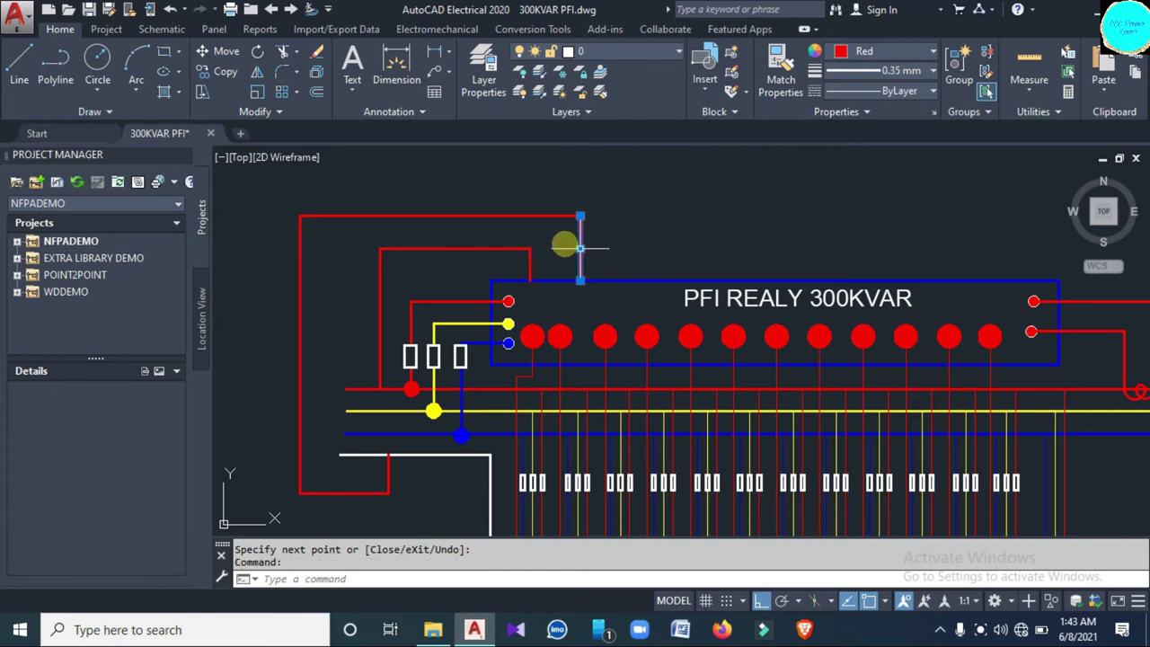
pyautogui.click(531, 217)
pyautogui.click(301, 304)
pyautogui.click(301, 310)
pyautogui.click(329, 493)
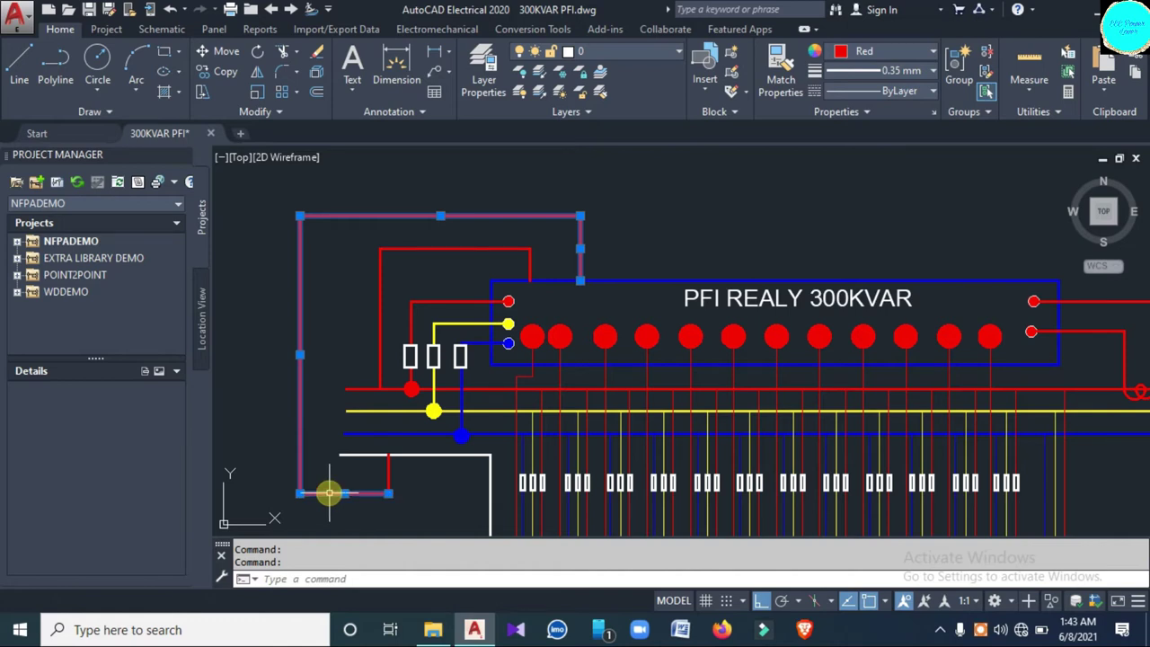
pyautogui.click(388, 476)
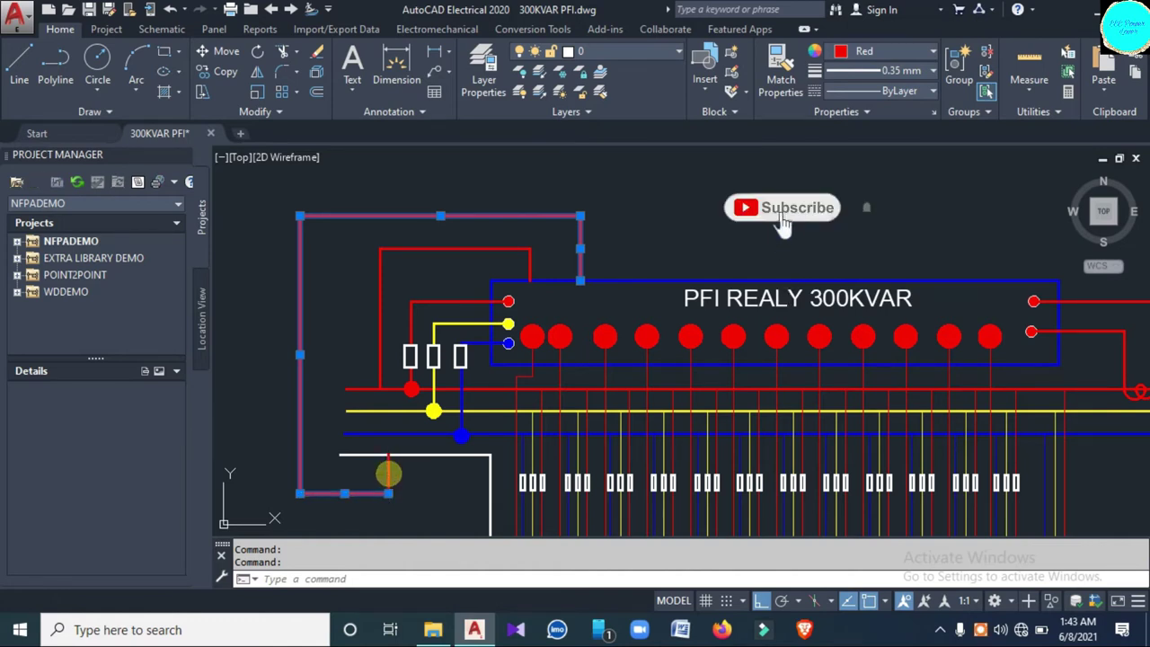
# Step: Set the selected outer loop wires' colour to ByLayer, then bring the contactors and capacitors into view
pyautogui.click(841, 54)
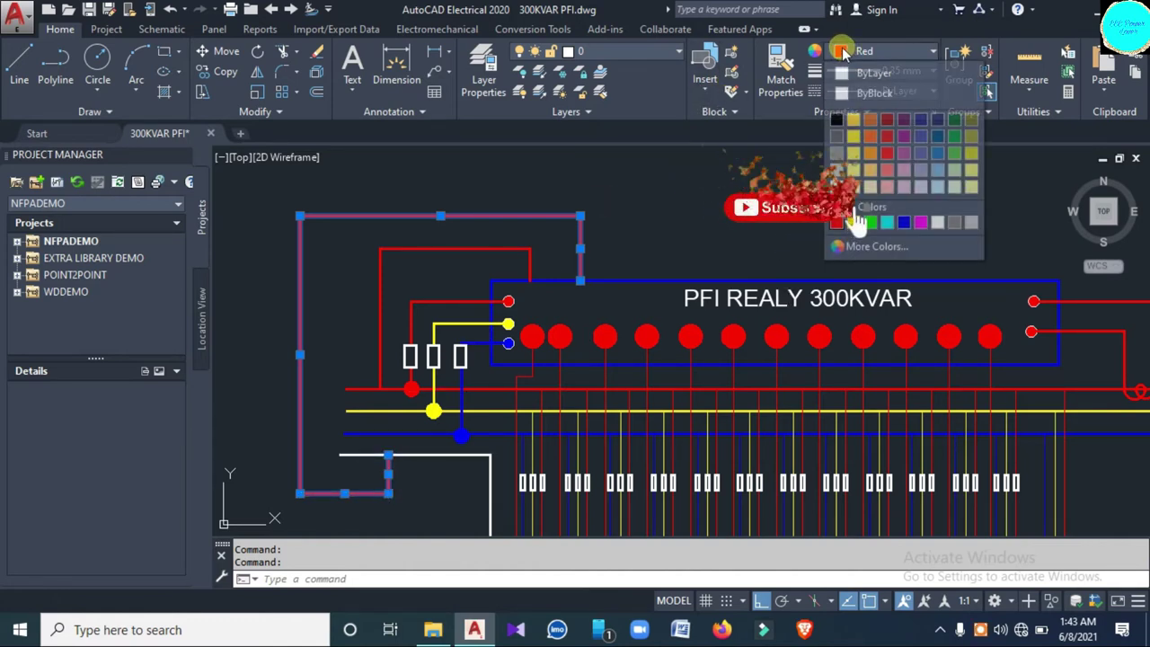
pyautogui.click(844, 72)
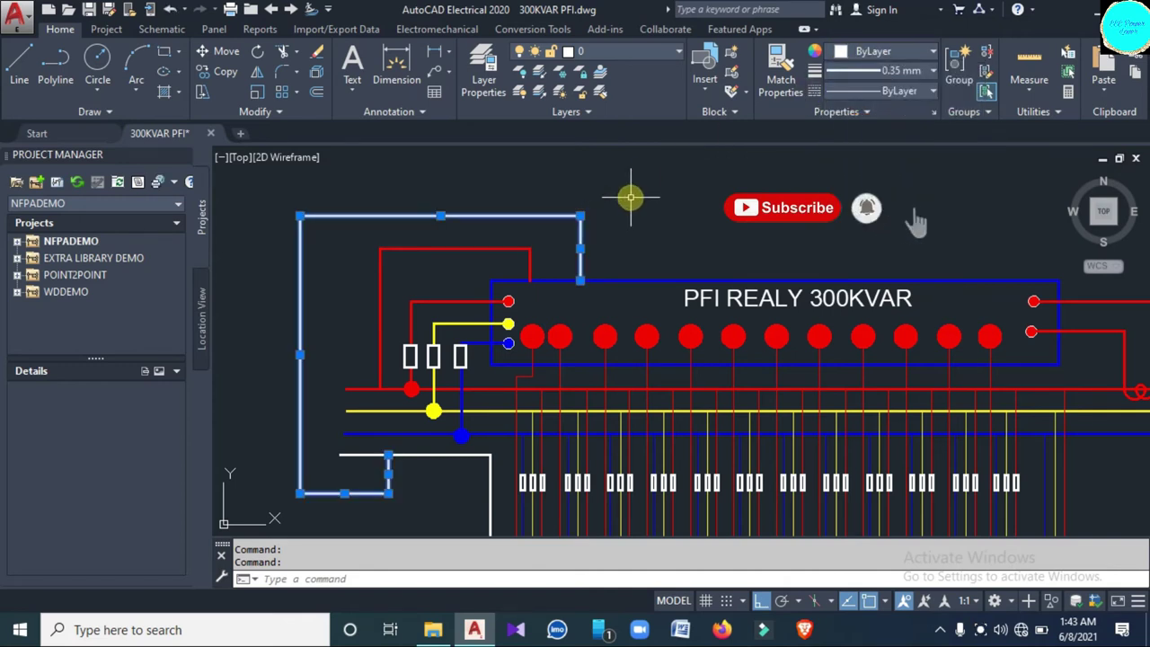
pyautogui.press('Escape')
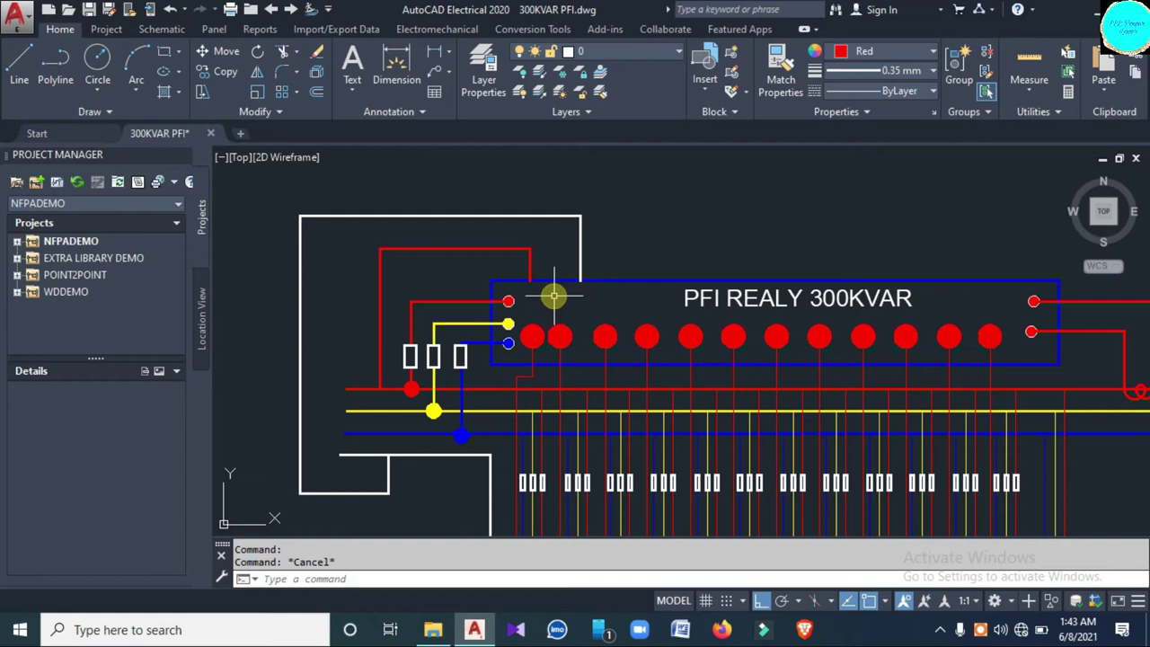
pyautogui.moveTo(560, 423)
pyautogui.mouseDown(button='middle')
pyautogui.moveTo(556, 317)
pyautogui.moveTo(497, 264)
pyautogui.mouseUp(button='middle')
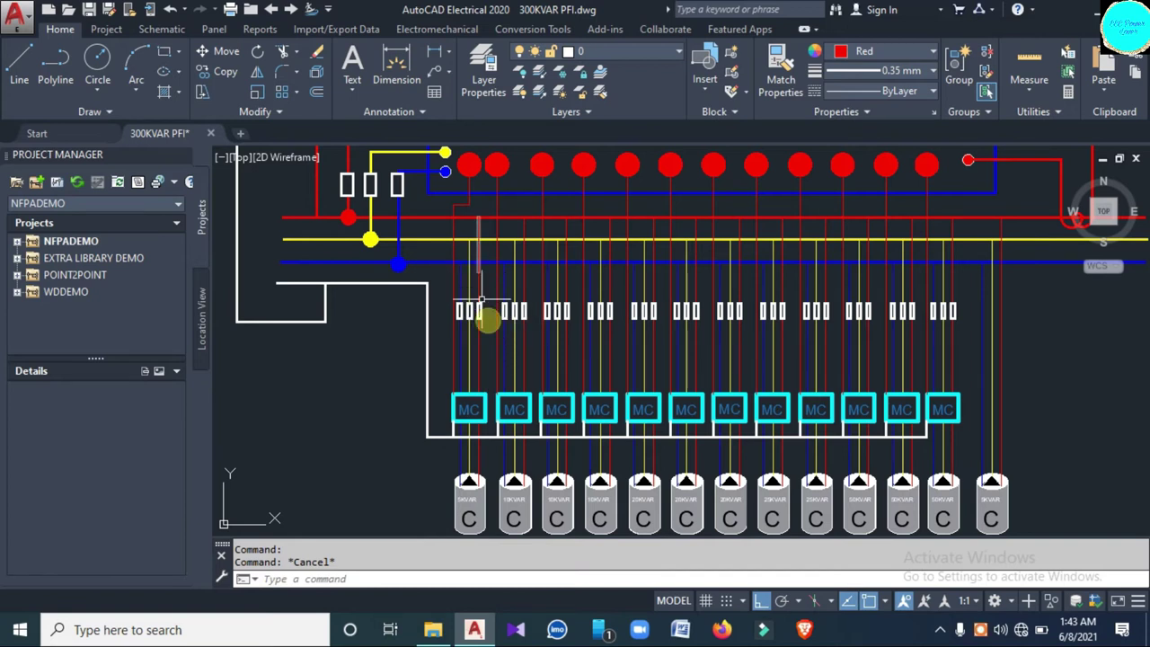
pyautogui.scroll(2, 493, 360)
pyautogui.moveTo(475, 295)
pyautogui.mouseDown(button='middle')
pyautogui.moveTo(487, 352)
pyautogui.moveTo(527, 239)
pyautogui.mouseUp(button='middle')
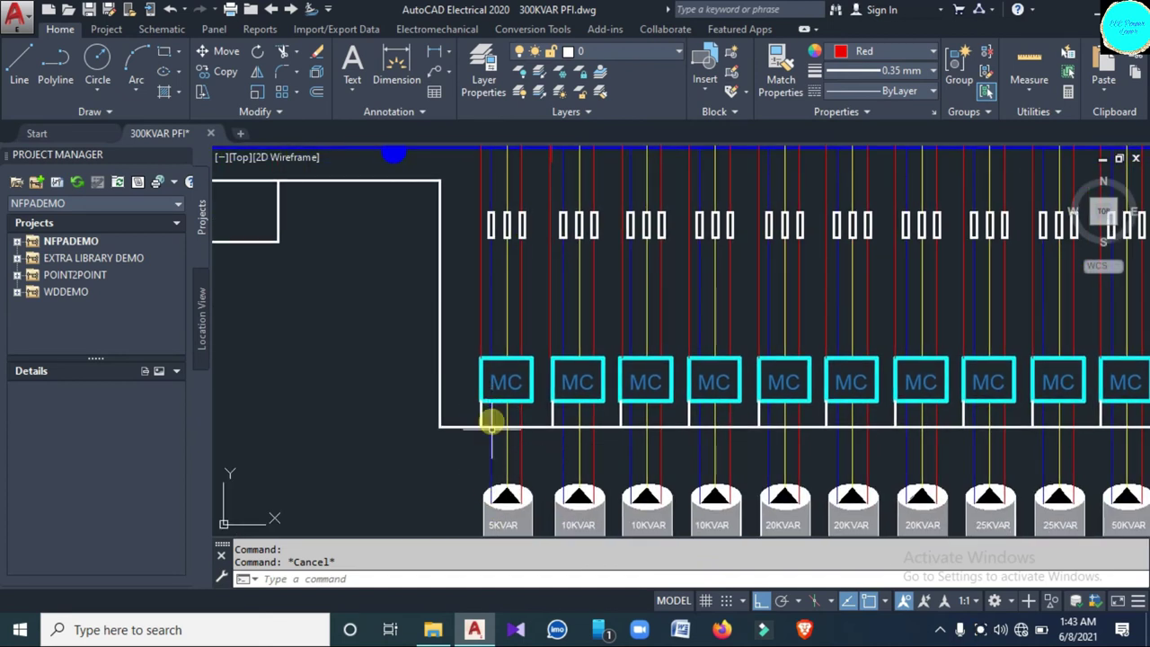
pyautogui.moveTo(496, 282); pyautogui.dragTo(493, 418, button='middle')
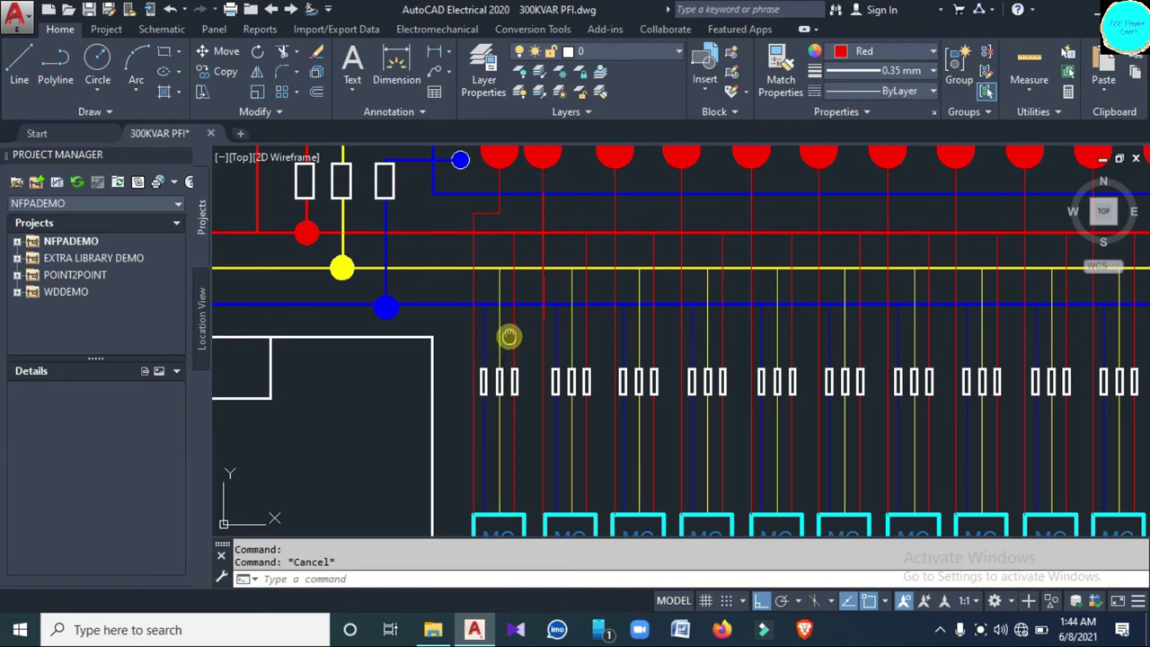
pyautogui.moveTo(509, 246); pyautogui.dragTo(491, 386, button='middle')
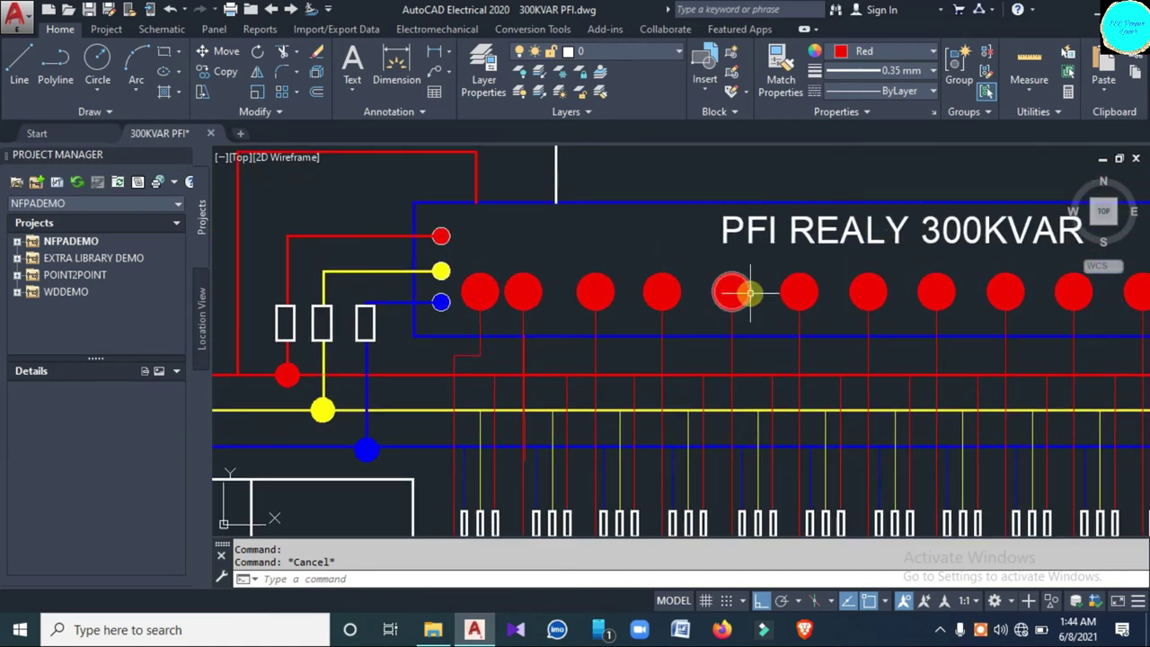
pyautogui.scroll(-4, 506, 313)
pyautogui.moveTo(488, 428); pyautogui.dragTo(493, 372, button='middle')
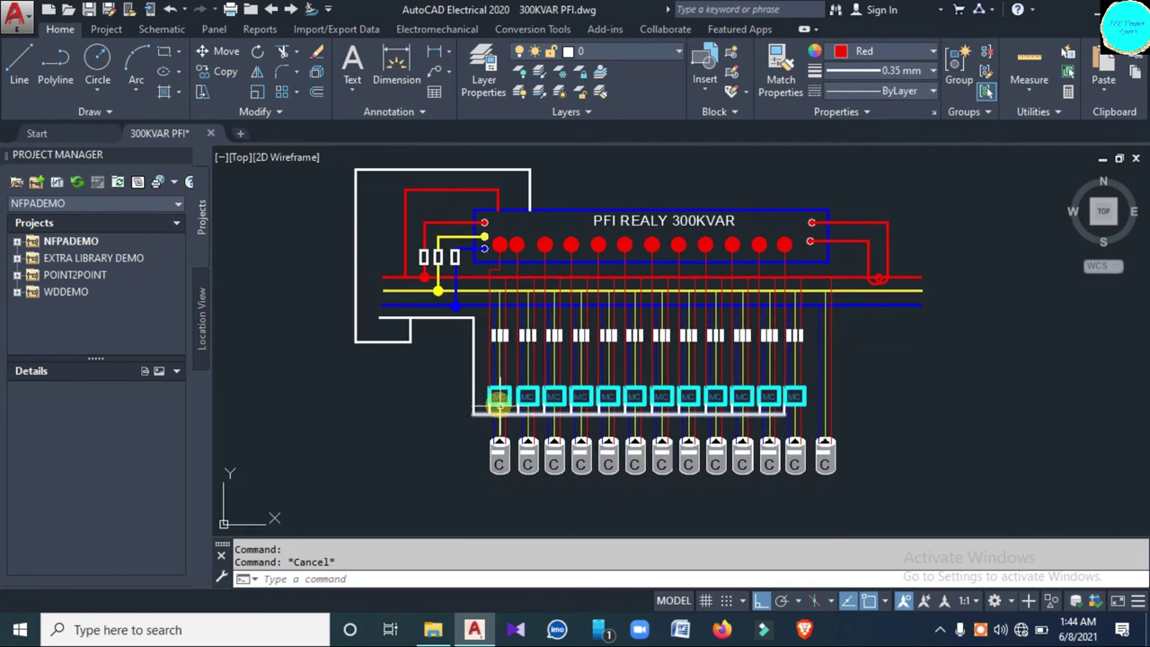
pyautogui.scroll(2, 498, 396)
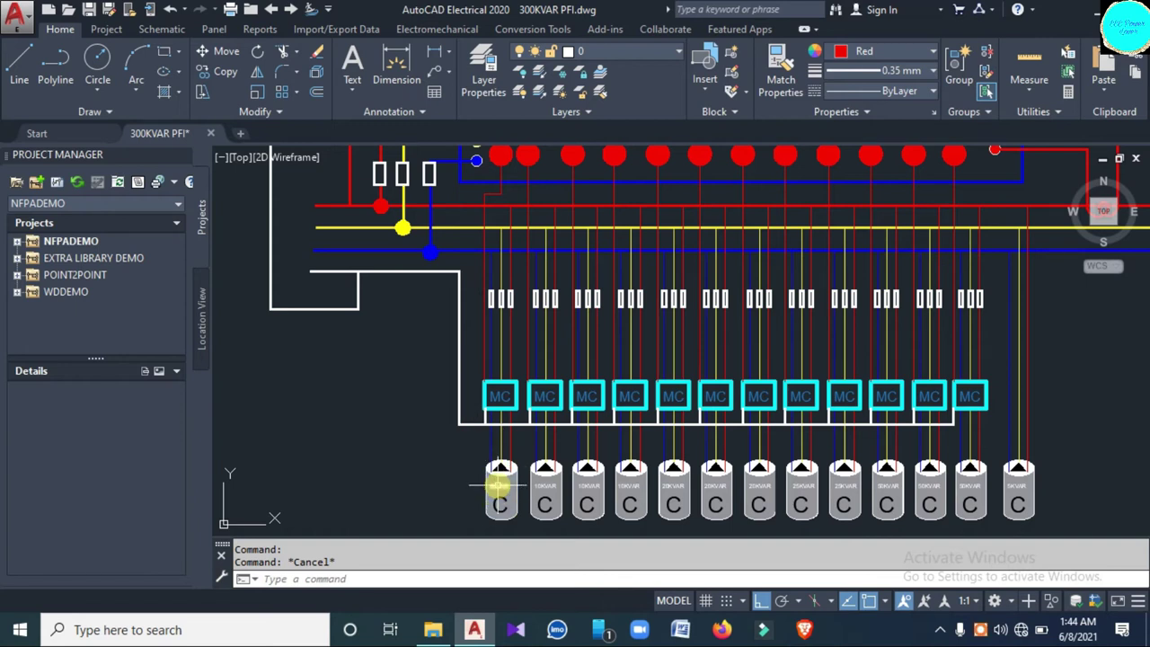
pyautogui.scroll(4, 497, 497)
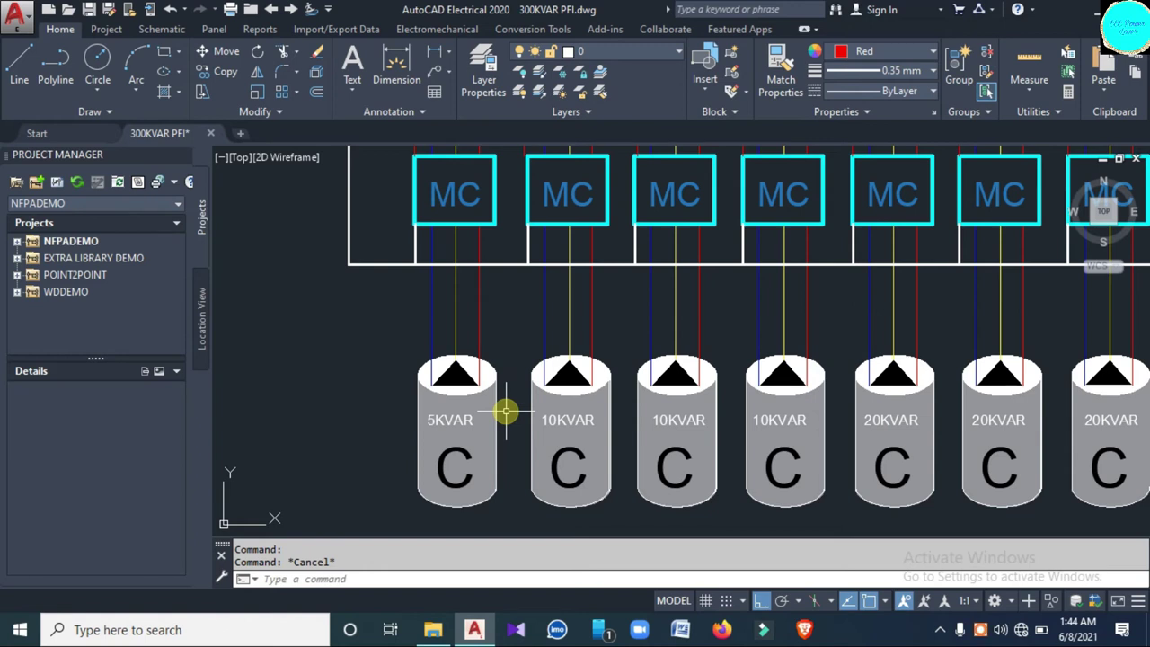
pyautogui.scroll(-2, 683, 375)
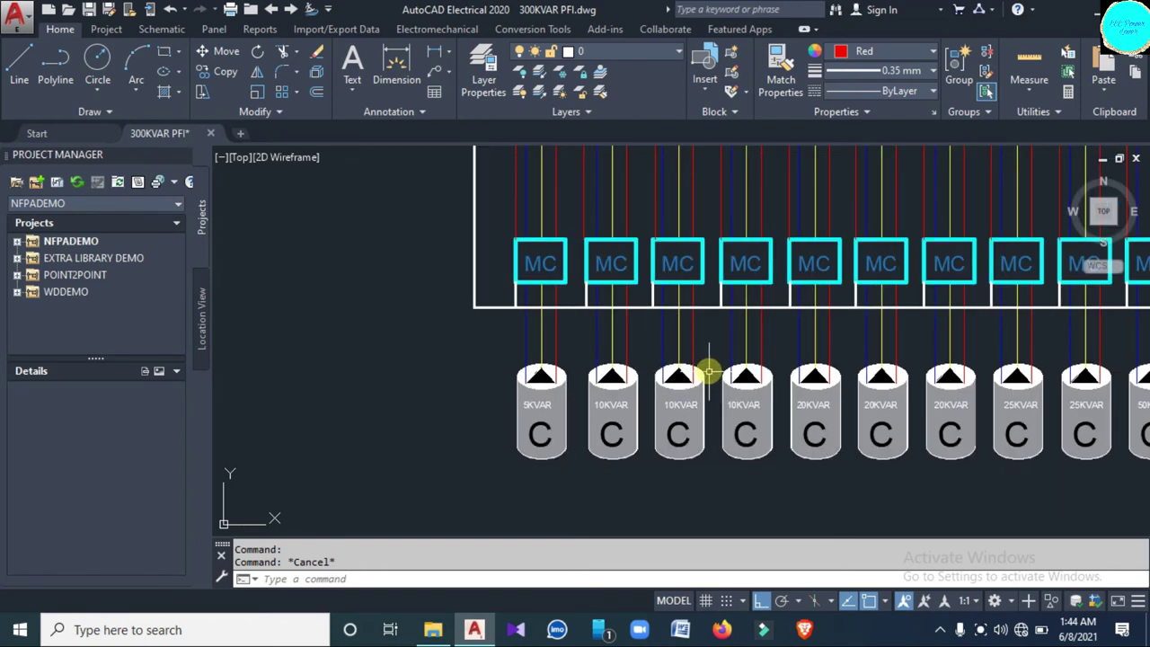
pyautogui.moveTo(719, 405); pyautogui.dragTo(611, 388, button='middle')
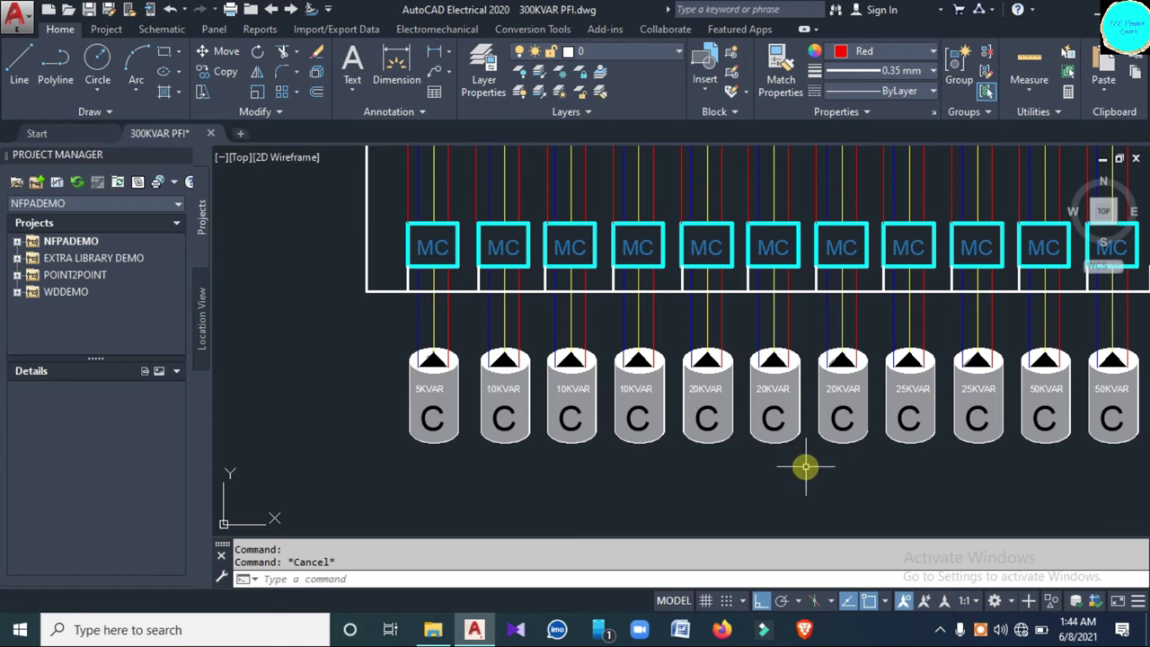
pyautogui.moveTo(886, 464); pyautogui.dragTo(742, 479, button='middle')
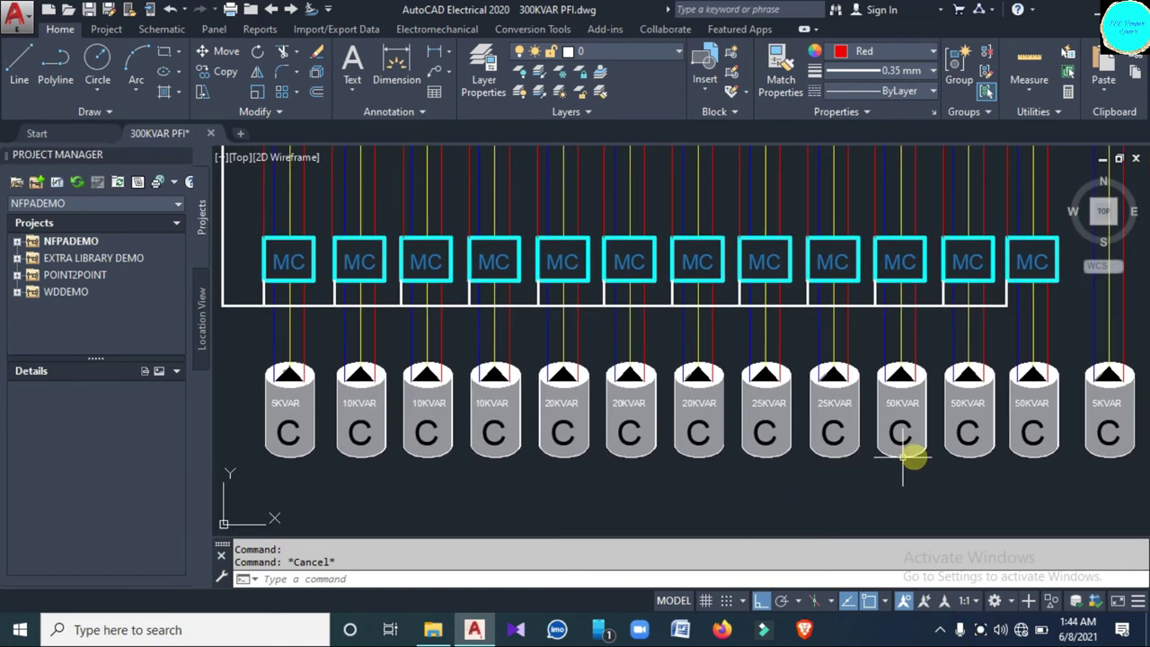
pyautogui.scroll(2, 976, 461)
pyautogui.scroll(-2, 848, 441)
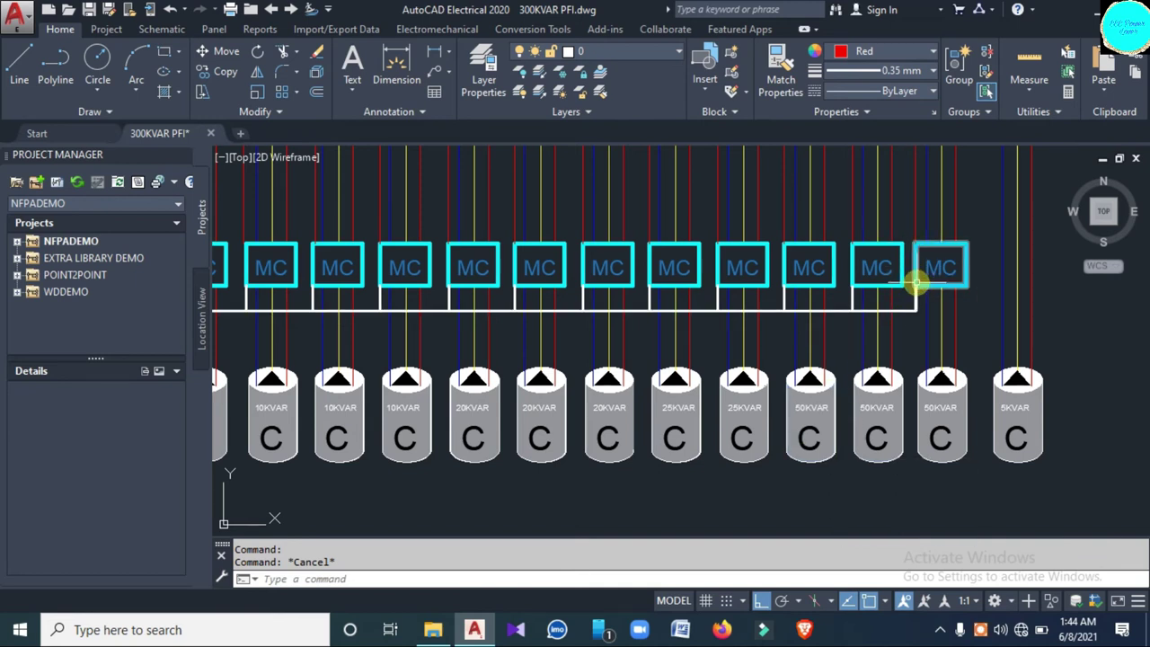
pyautogui.scroll(2, 914, 286)
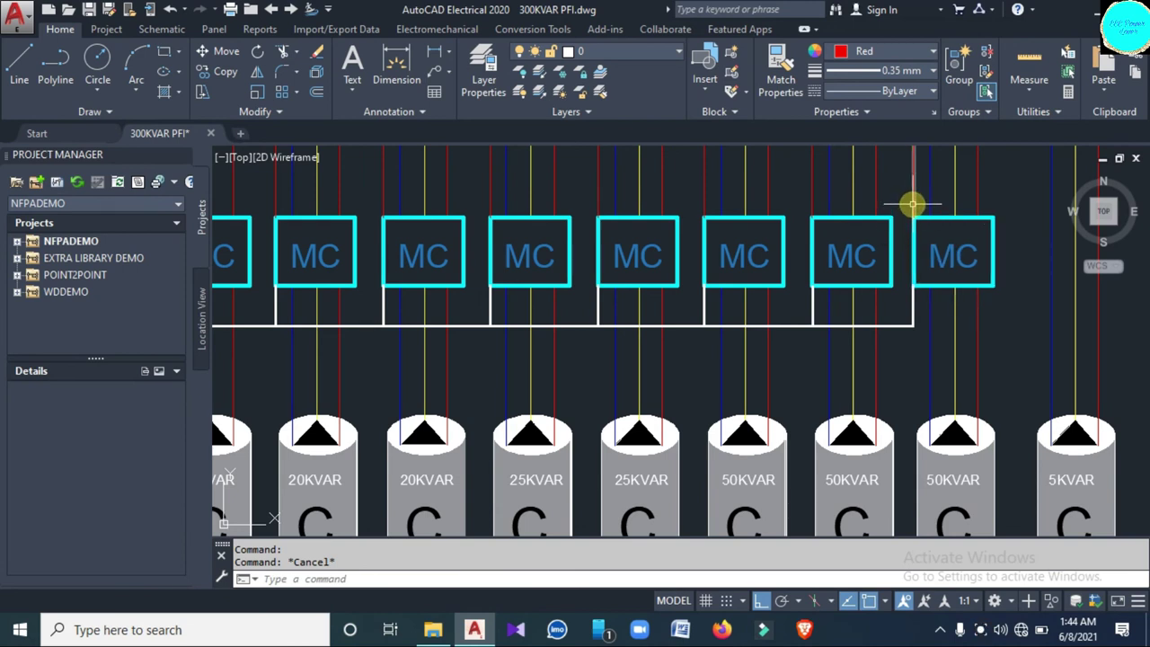
pyautogui.moveTo(916, 211); pyautogui.dragTo(916, 445, button='middle')
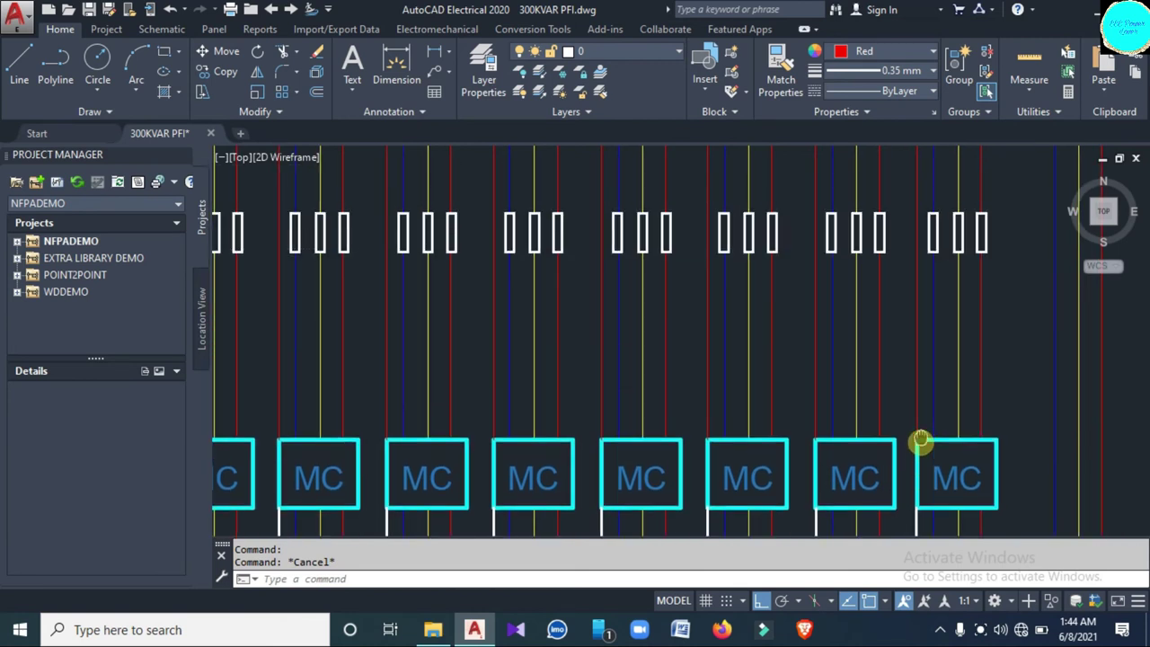
pyautogui.moveTo(910, 254); pyautogui.dragTo(845, 318, button='middle')
pyautogui.scroll(-3, 844, 264)
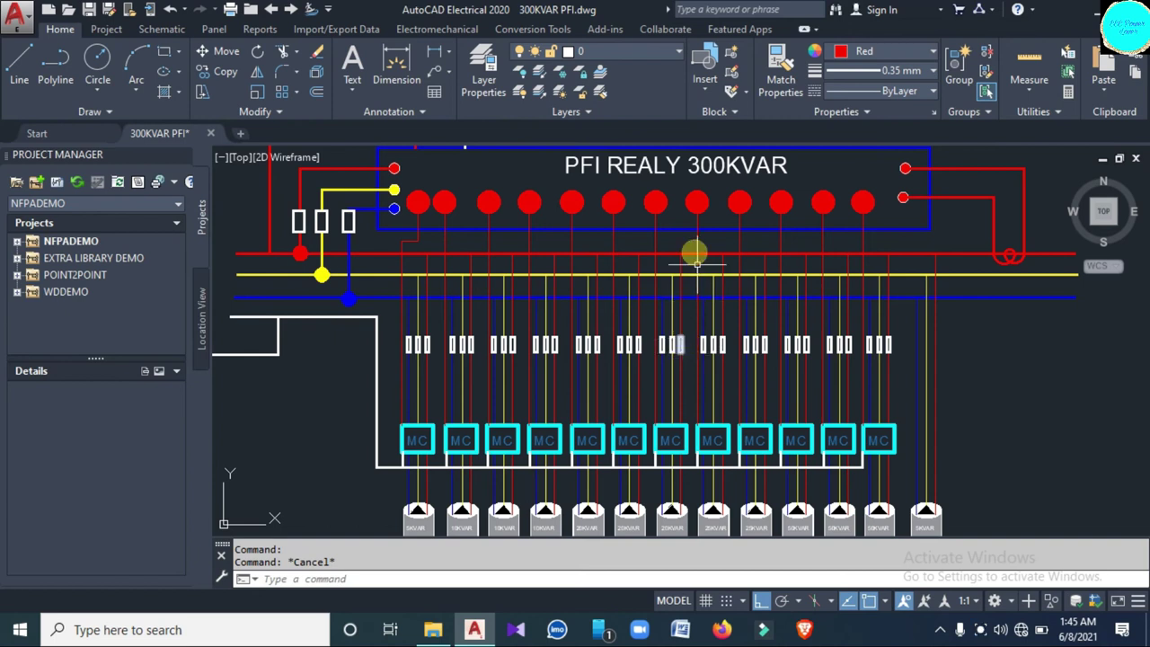
pyautogui.moveTo(696, 256); pyautogui.dragTo(700, 337, button='middle')
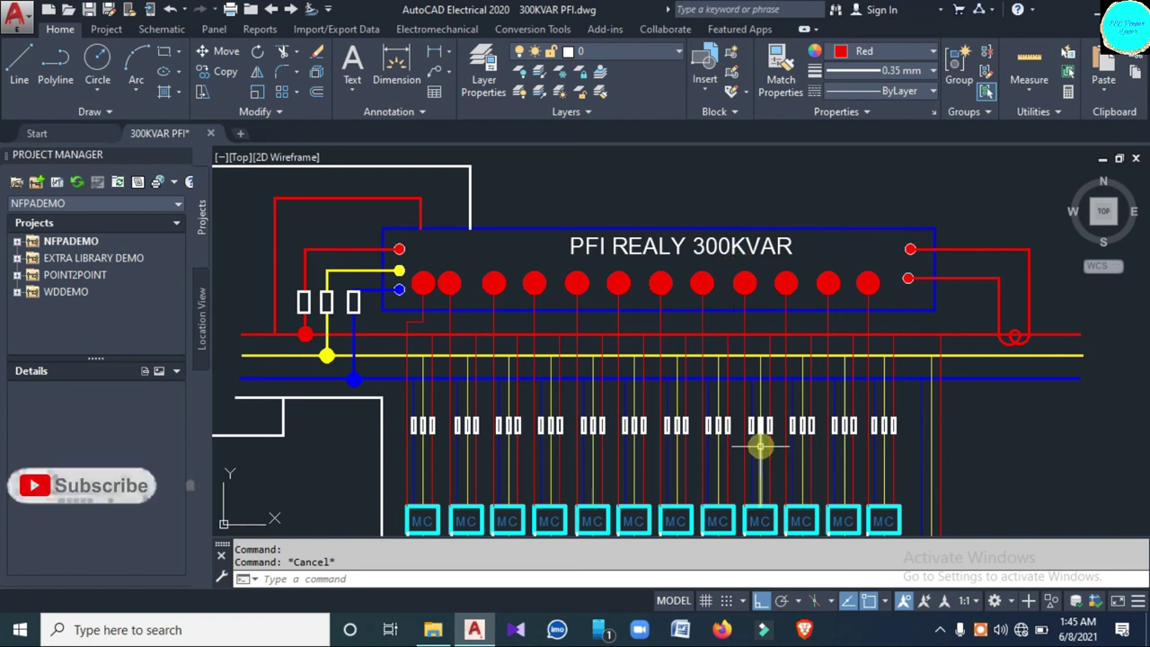
pyautogui.moveTo(760, 441); pyautogui.dragTo(760, 268, button='middle')
pyautogui.scroll(4, 896, 454)
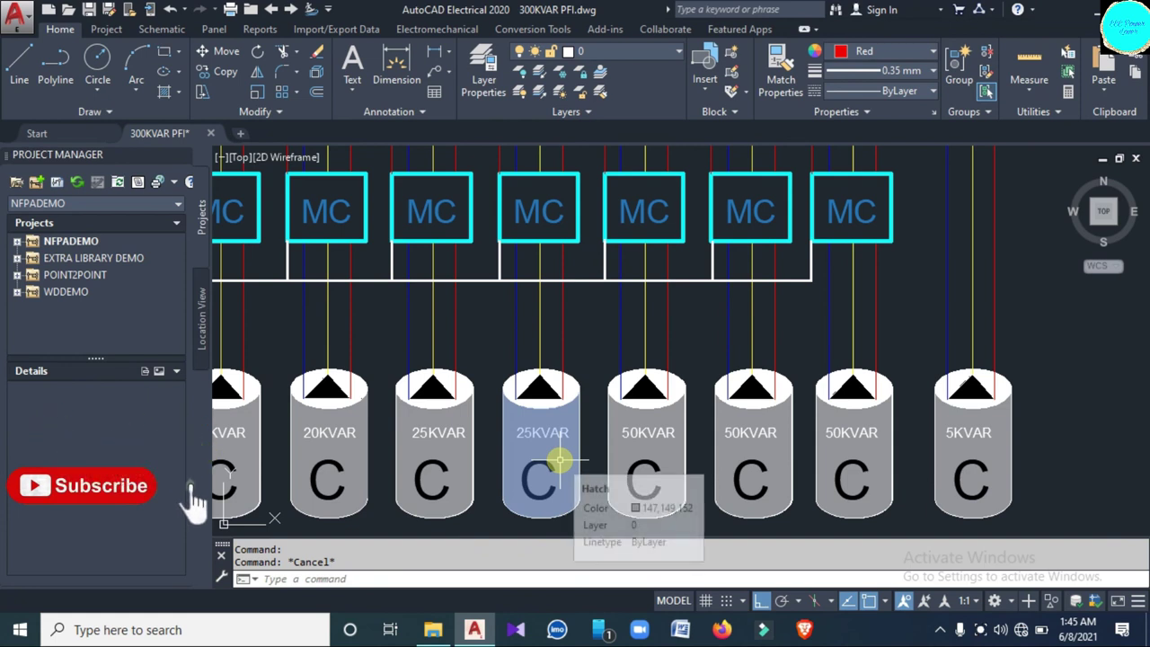
pyautogui.scroll(-2, 590, 403)
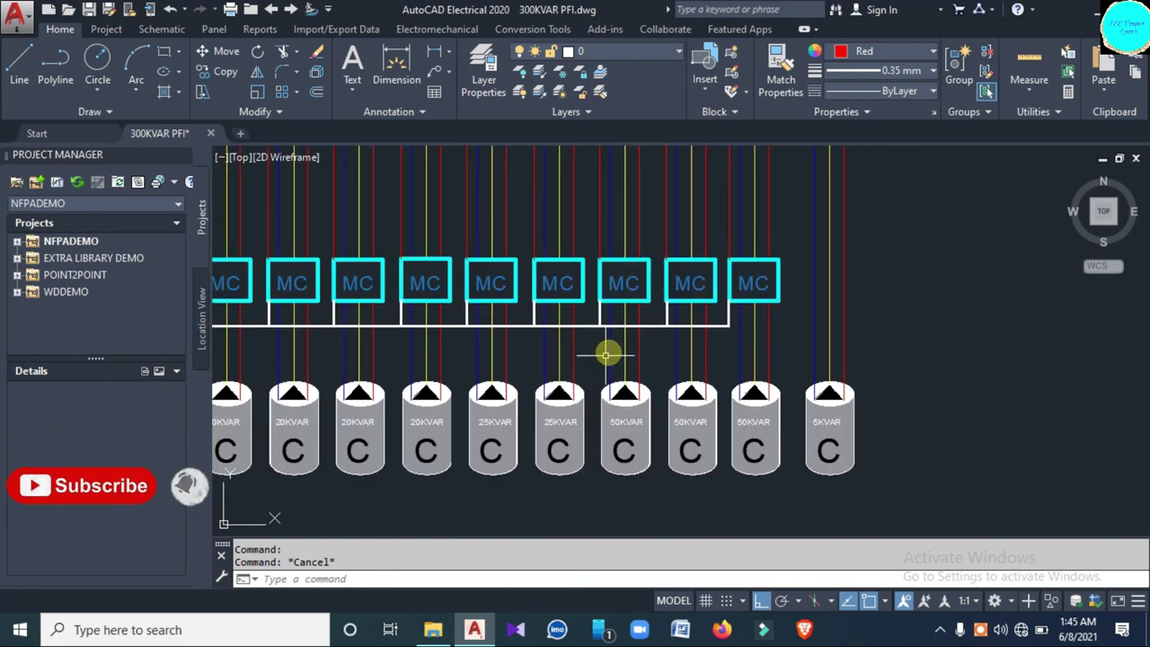
pyautogui.scroll(-1, 692, 386)
pyautogui.scroll(-2, 684, 334)
pyautogui.moveTo(684, 319); pyautogui.dragTo(696, 365, button='middle')
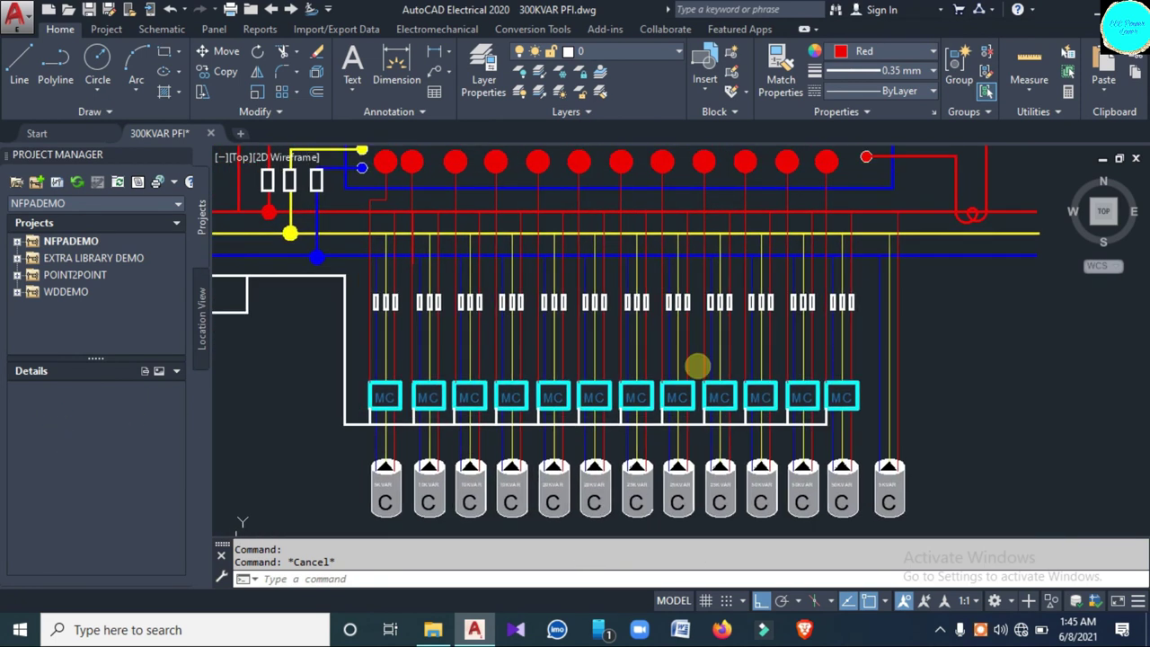
pyautogui.moveTo(688, 275); pyautogui.dragTo(701, 363, button='middle')
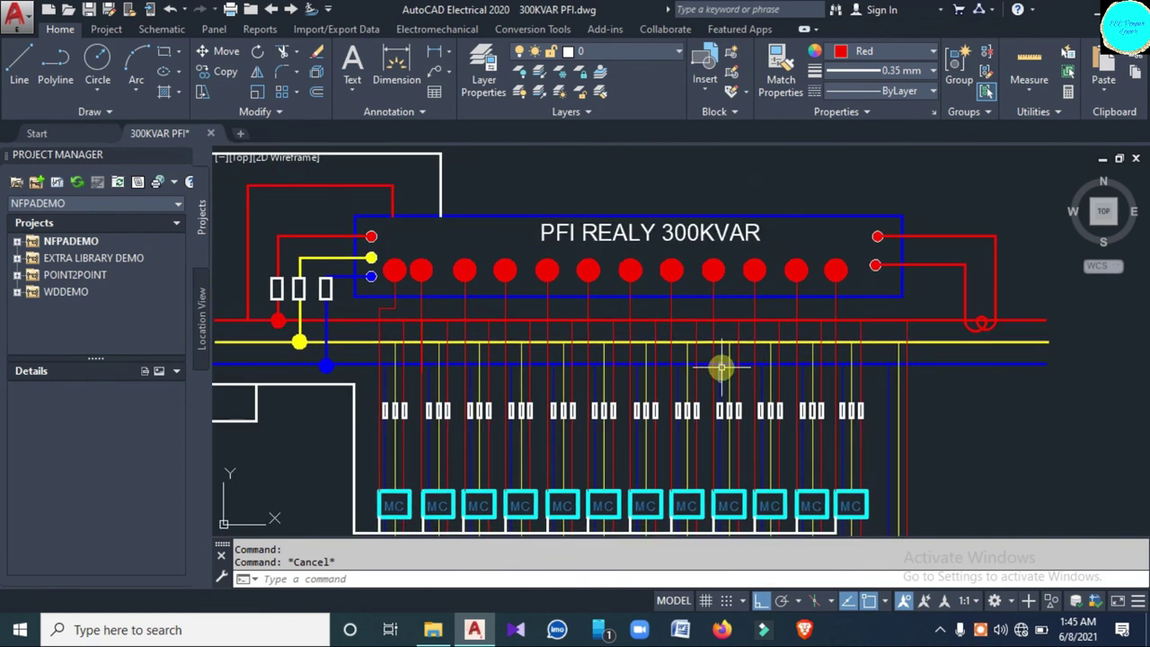
pyautogui.scroll(2, 849, 463)
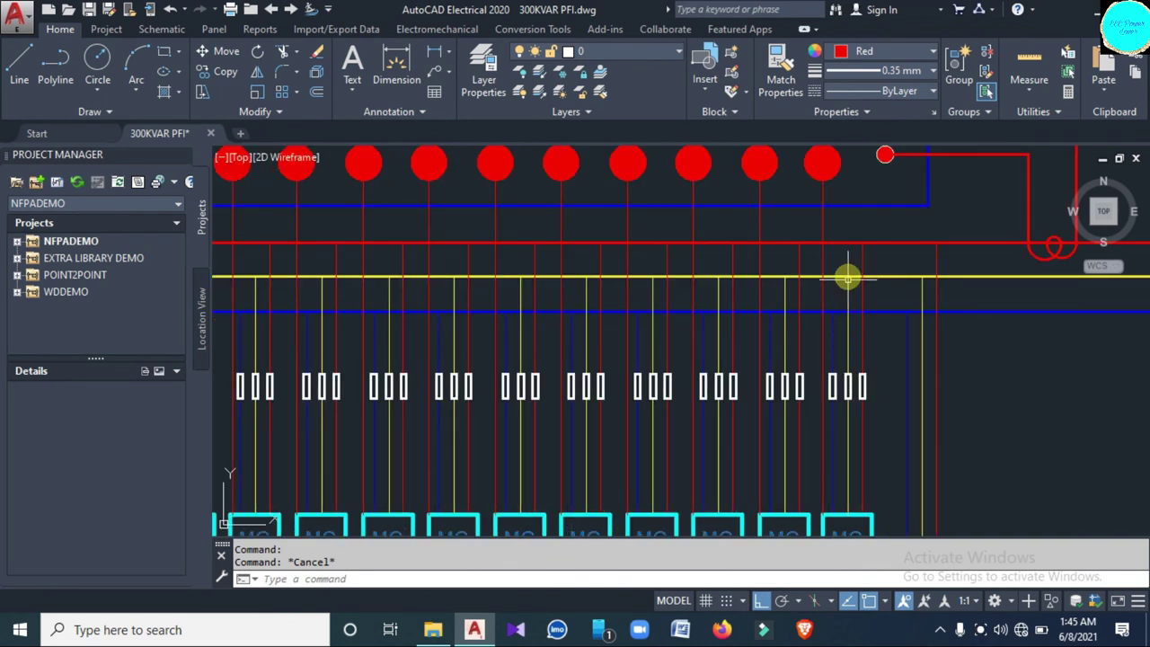
pyautogui.moveTo(854, 488); pyautogui.dragTo(836, 318, button='middle')
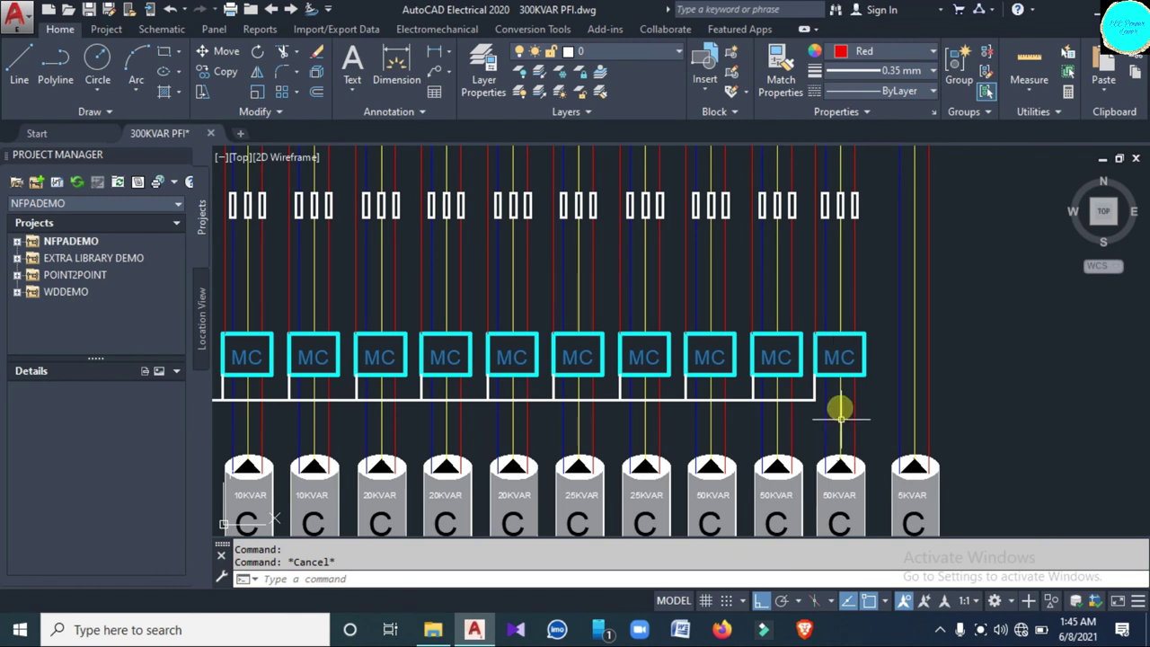
pyautogui.moveTo(842, 264)
pyautogui.mouseDown(button='middle')
pyautogui.moveTo(841, 472)
pyautogui.moveTo(859, 329)
pyautogui.mouseUp(button='middle')
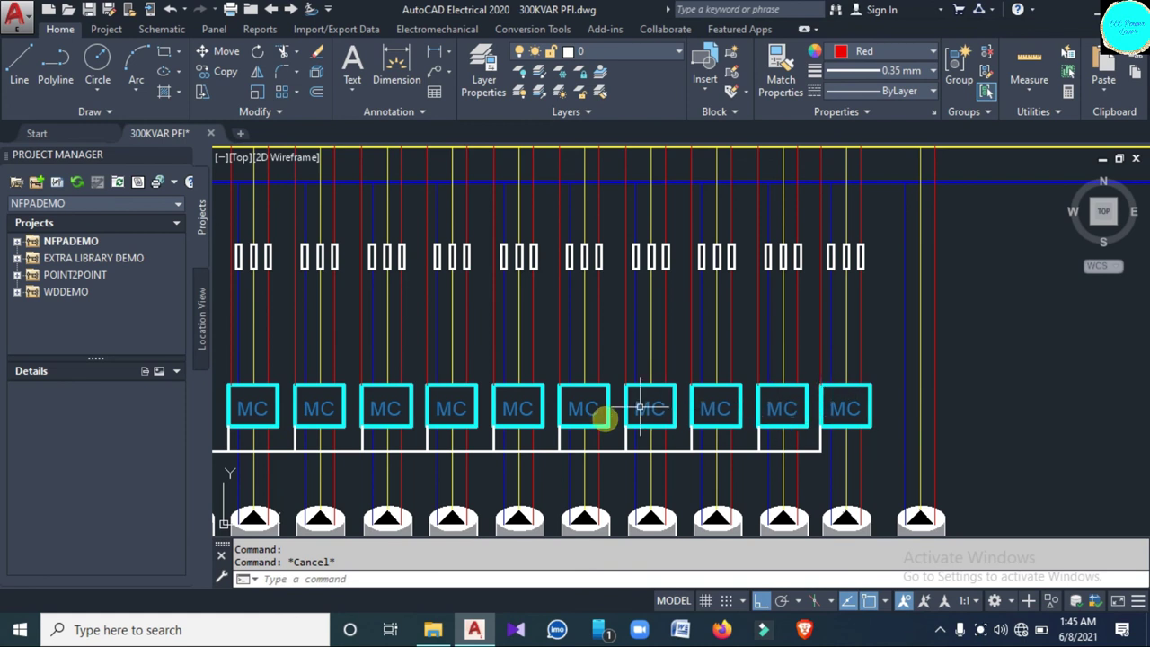
pyautogui.moveTo(437, 449); pyautogui.dragTo(713, 470, button='middle')
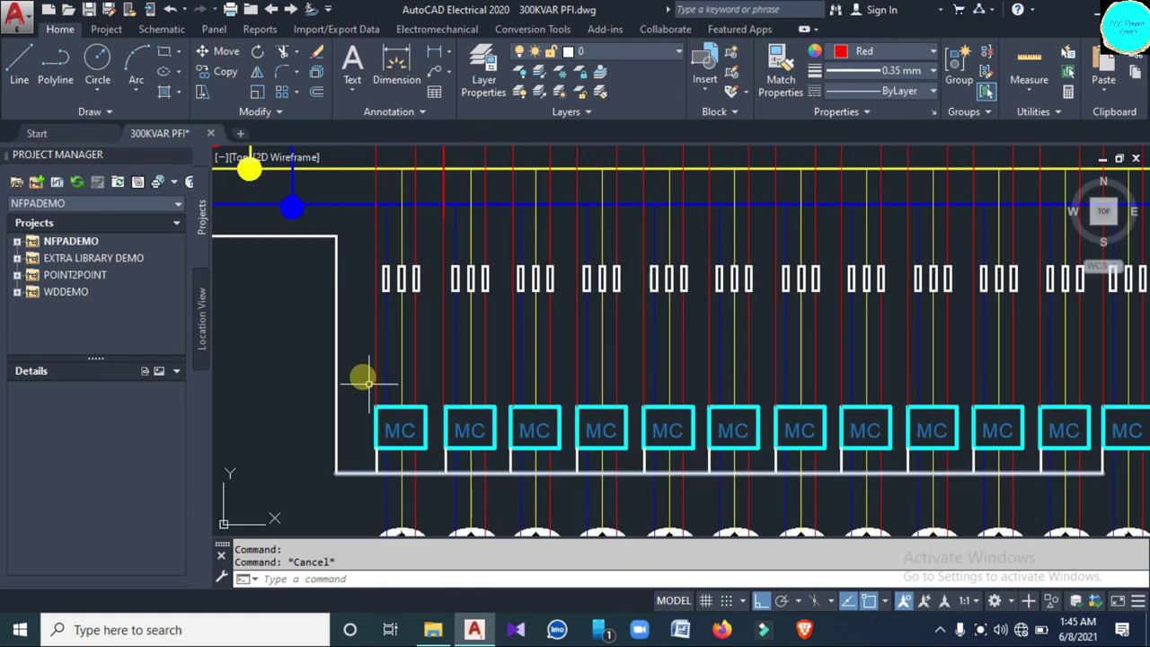
pyautogui.moveTo(377, 372); pyautogui.dragTo(380, 441, button='middle')
pyautogui.moveTo(395, 279); pyautogui.dragTo(398, 352, button='middle')
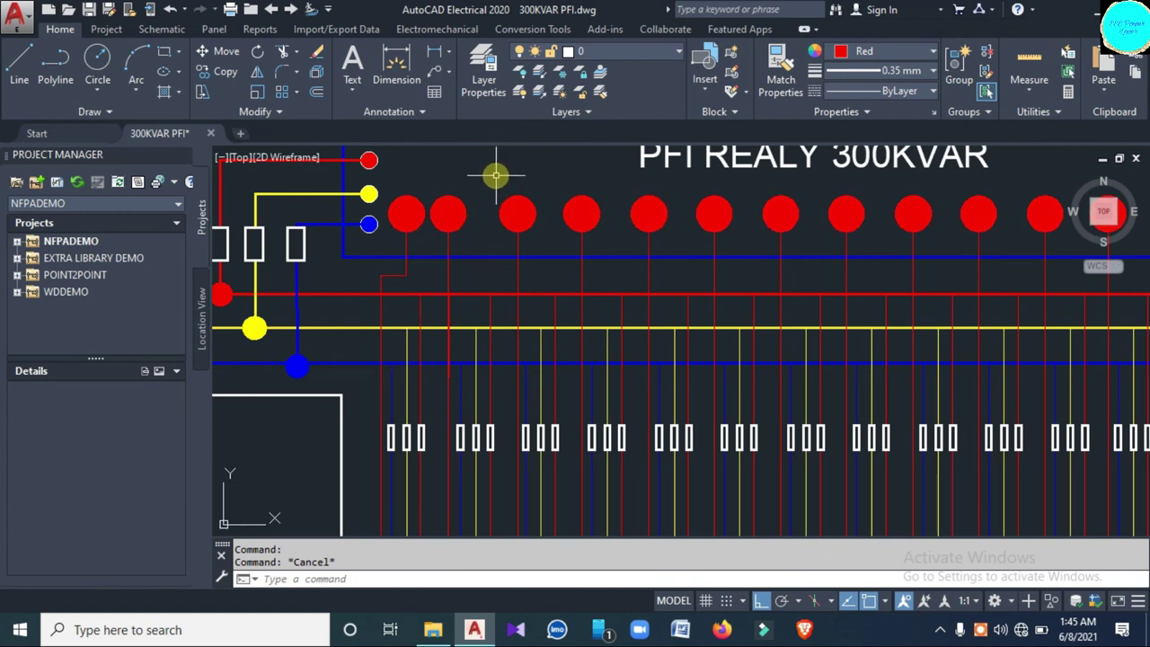
pyautogui.moveTo(380, 411); pyautogui.dragTo(387, 260, button='middle')
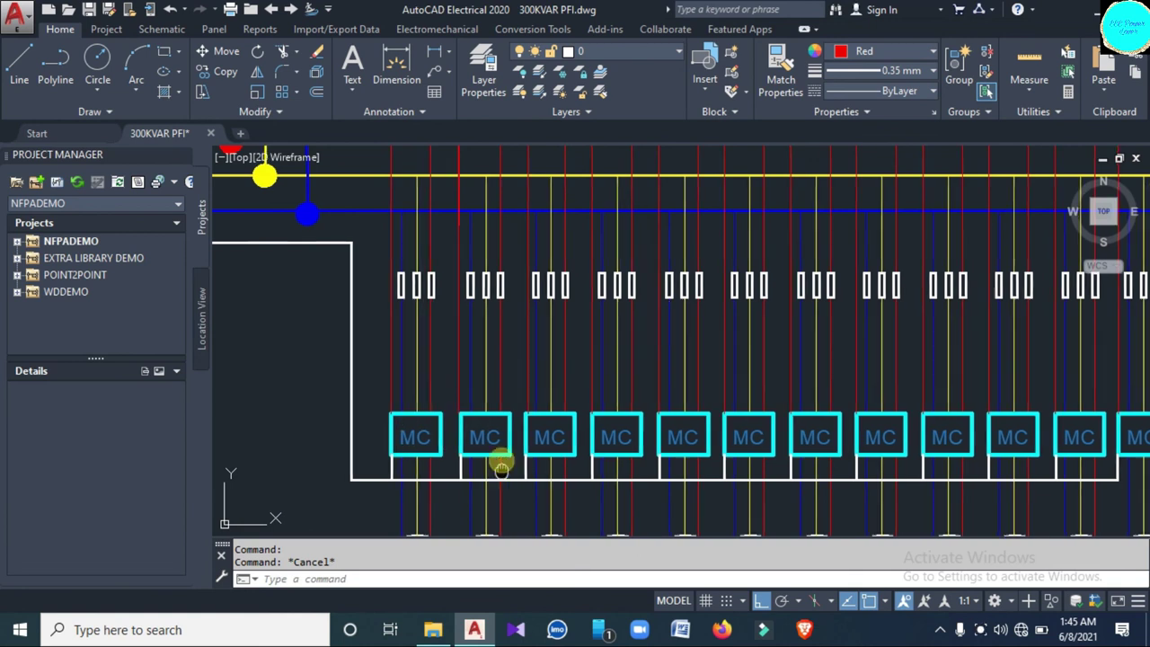
pyautogui.moveTo(499, 453); pyautogui.dragTo(477, 292, button='middle')
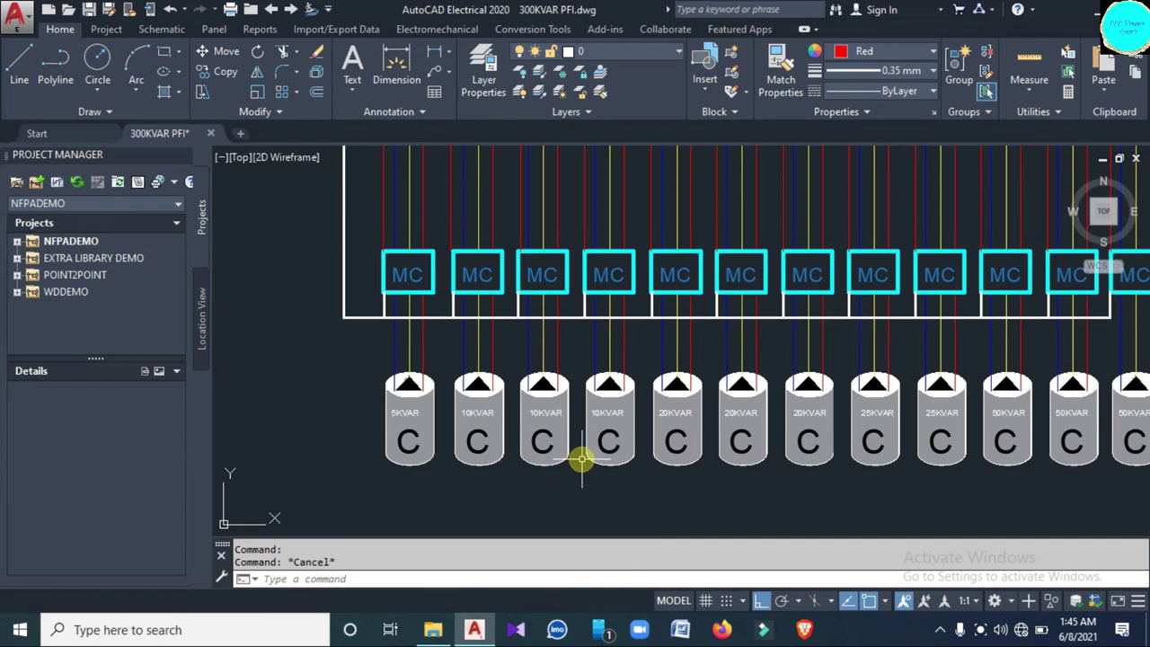
pyautogui.moveTo(683, 333); pyautogui.dragTo(637, 398, button='middle')
pyautogui.scroll(-2, 637, 398)
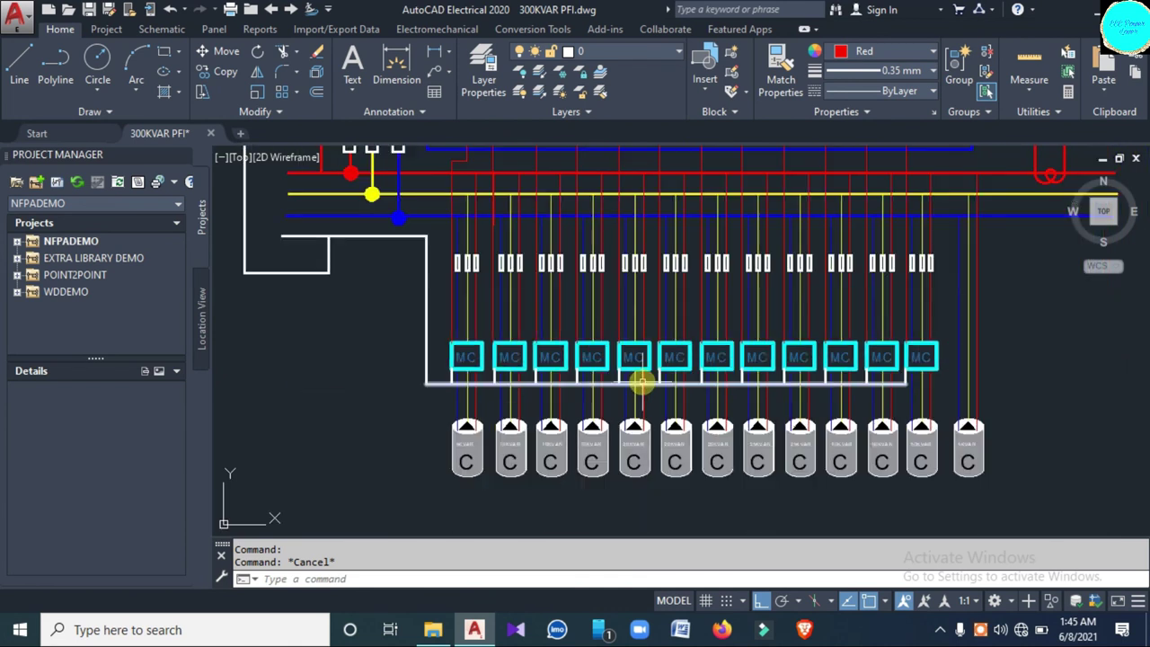